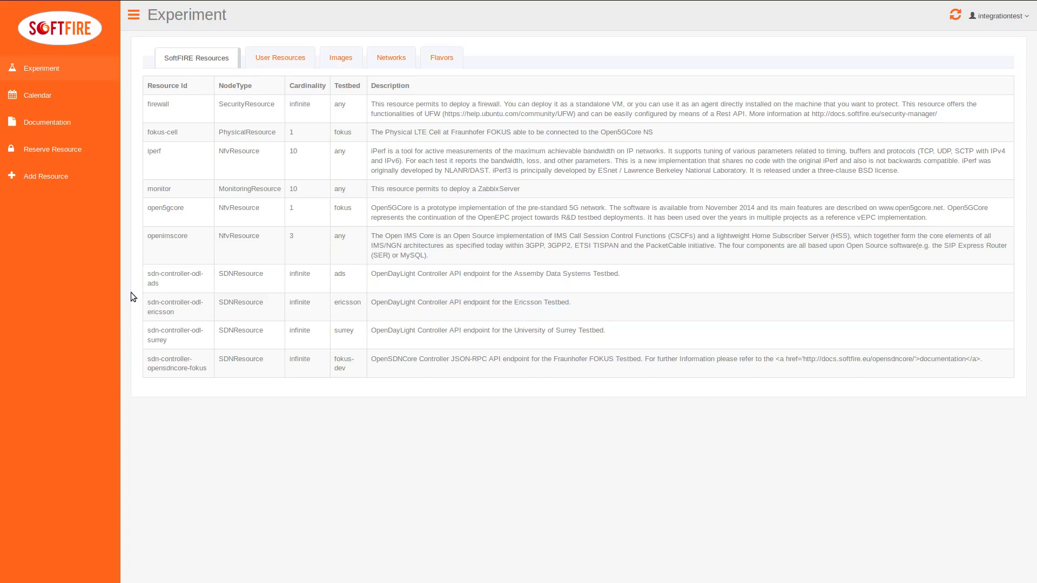
# Step: Review the uploaded resources and the images, networks and flavours available per testbed
pyautogui.click(272, 64)
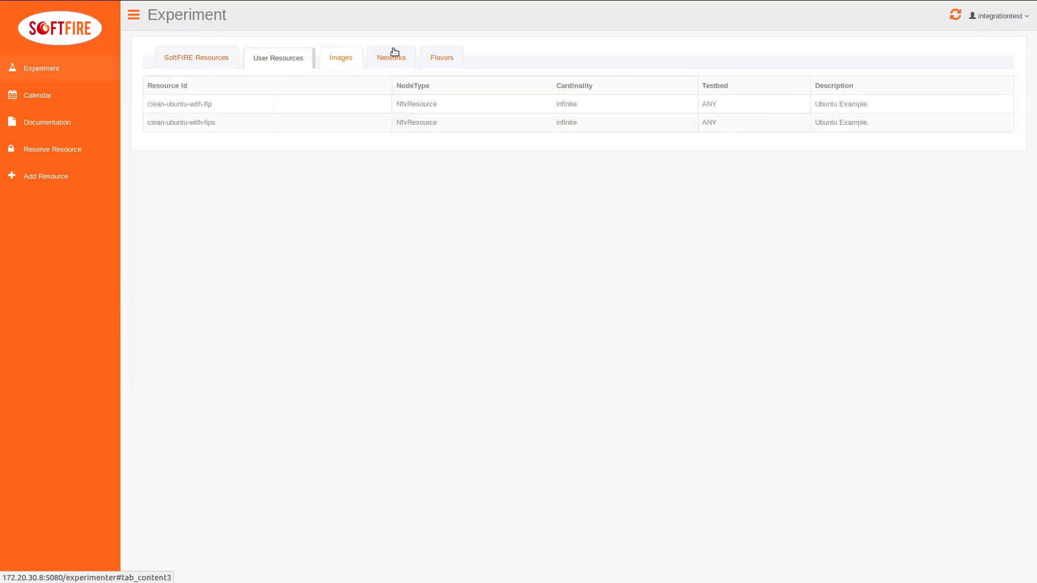
pyautogui.click(343, 61)
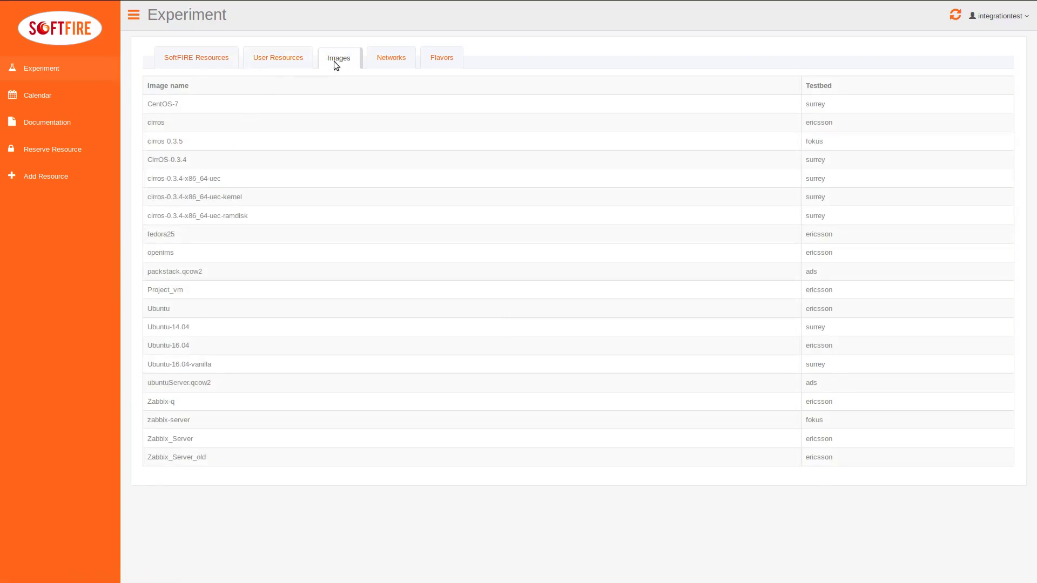
pyautogui.click(384, 60)
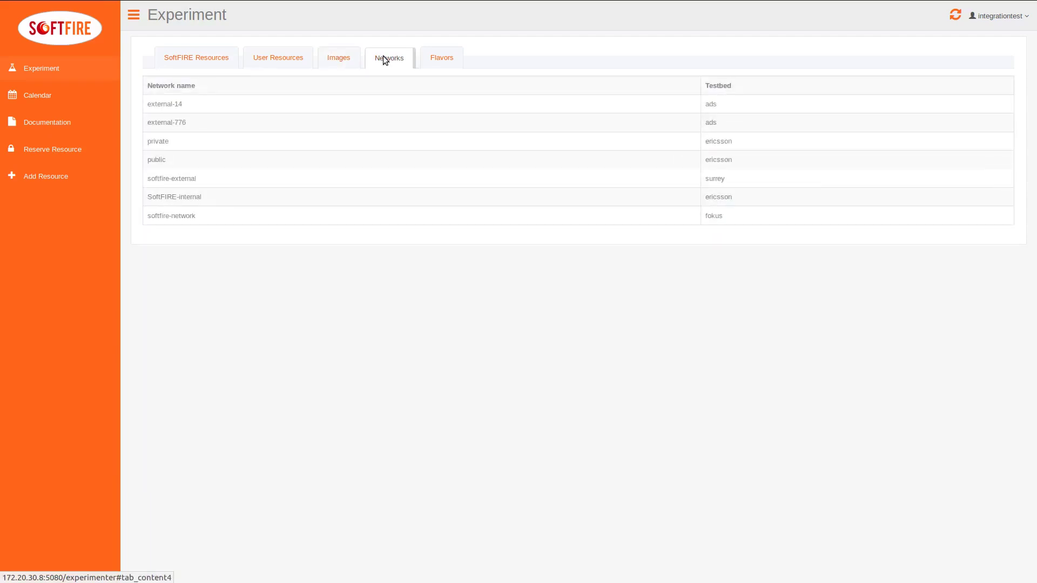
pyautogui.click(451, 60)
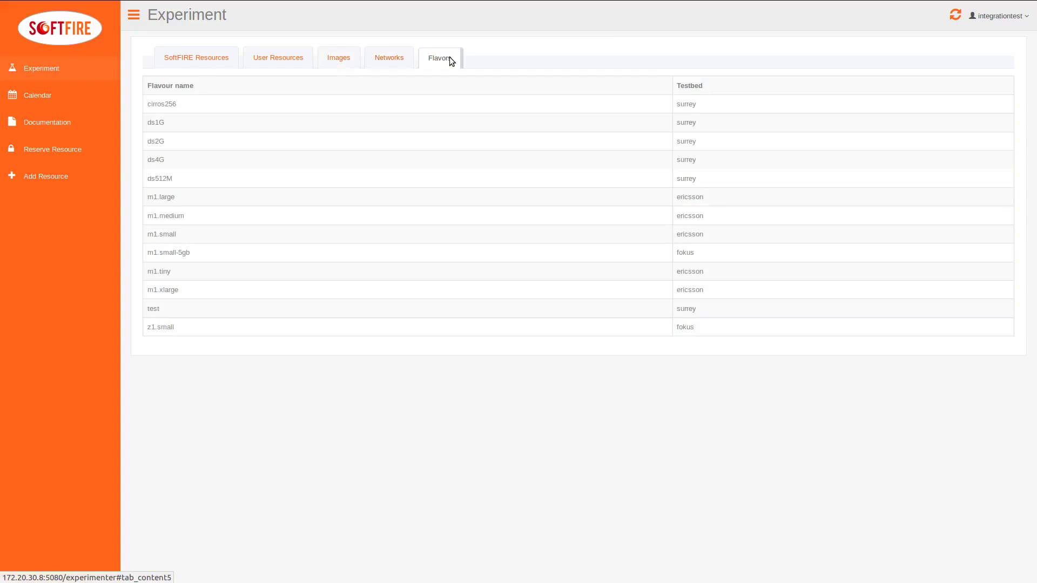
pyautogui.click(211, 64)
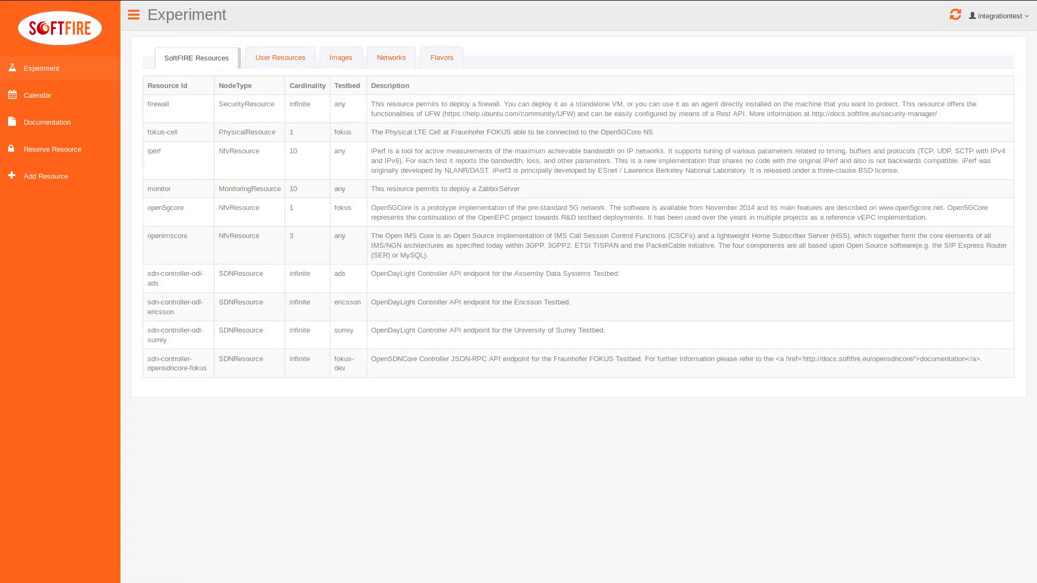
# Step: Check the mynsd line of experiment.yaml in the text editor
pyautogui.hotkey('alt', 'Tab')
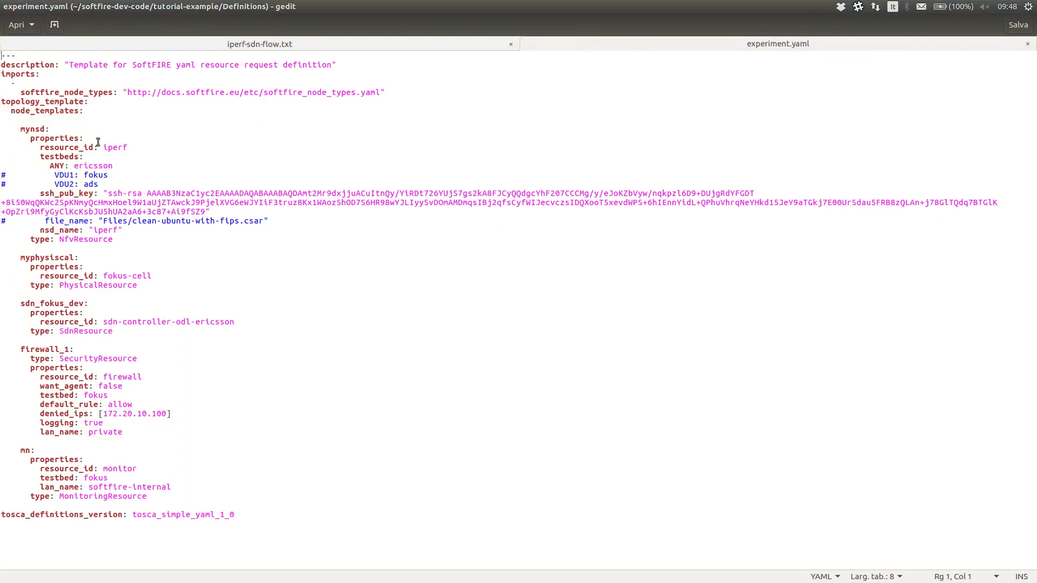
pyautogui.moveTo(65, 130); pyautogui.dragTo(1, 130)
pyautogui.click(21, 130)
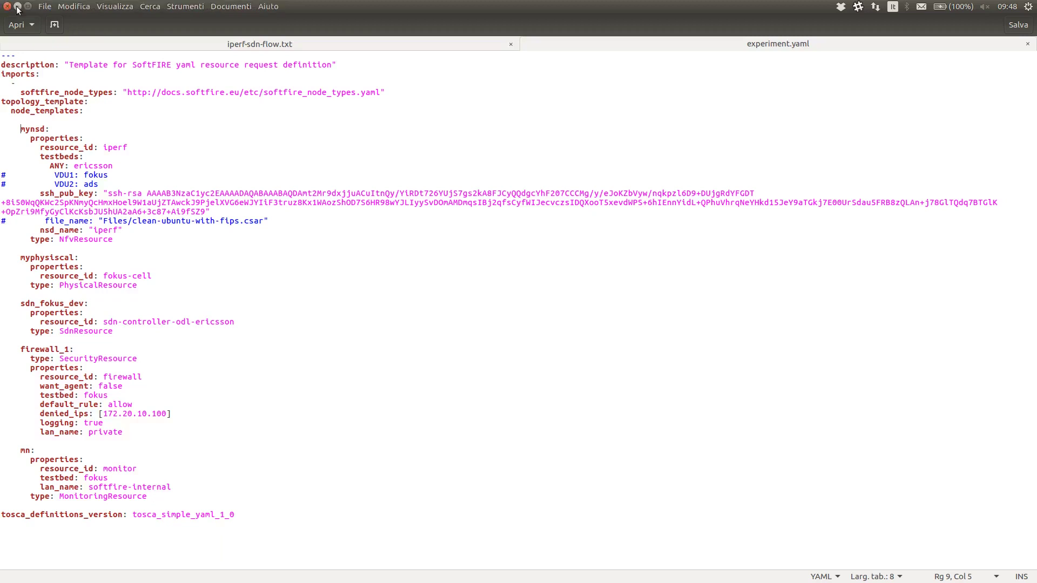
pyautogui.click(16, 6)
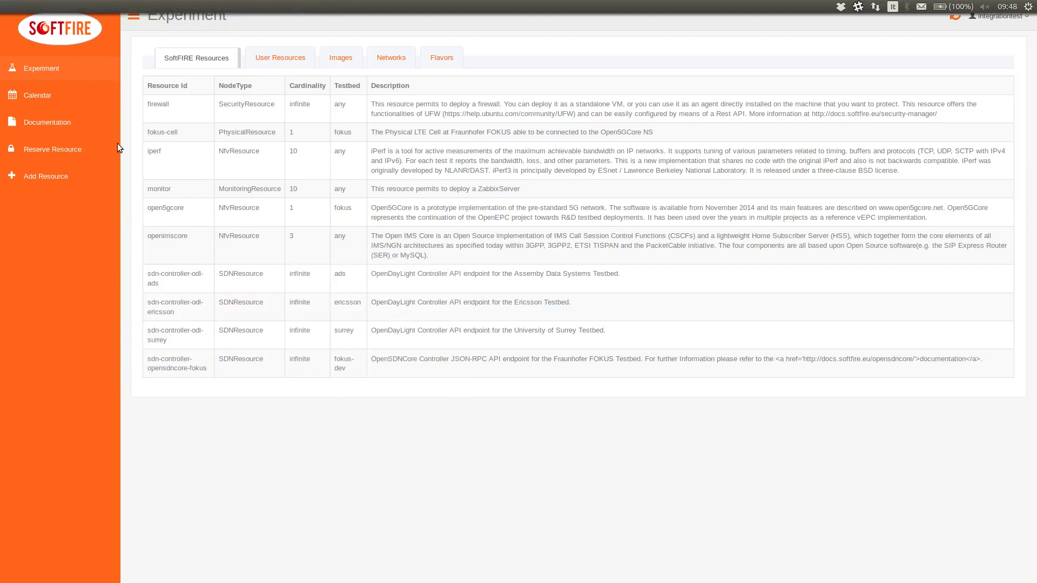
# Step: Upload full.csar from tutorial-example through Reserve Resource to reserve its resources
pyautogui.click(53, 151)
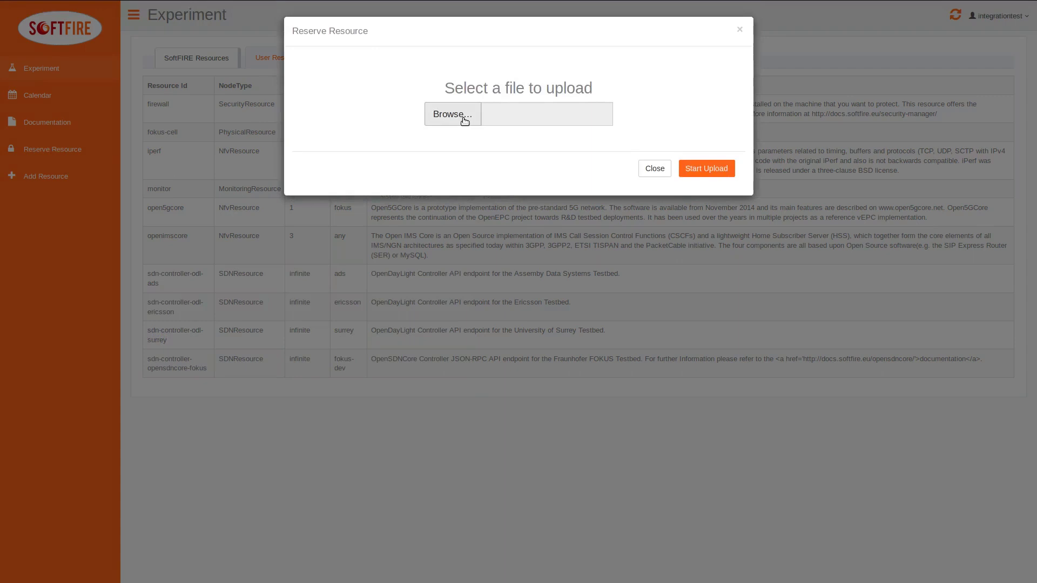
pyautogui.click(465, 119)
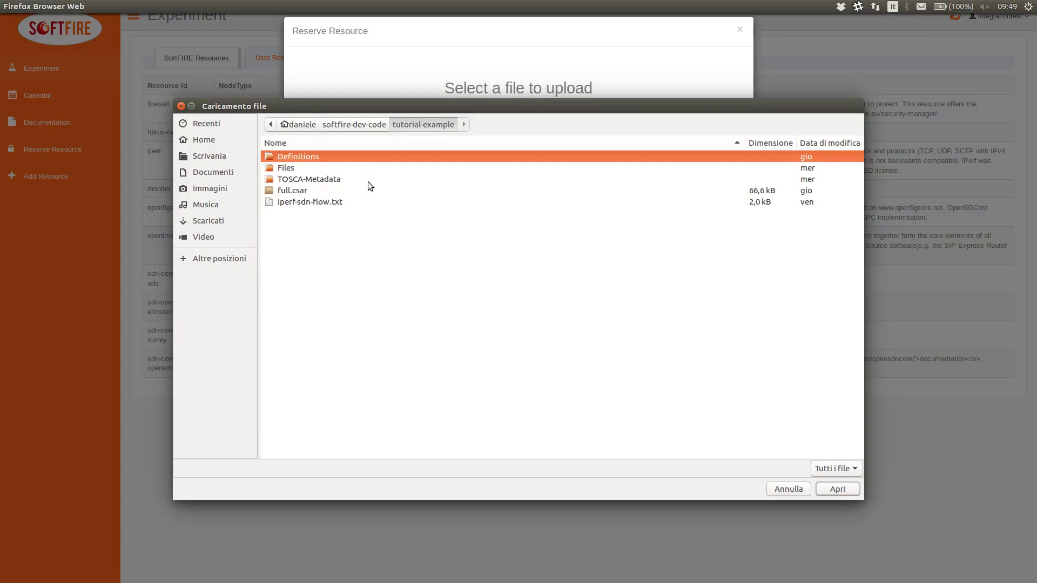
pyautogui.click(325, 182)
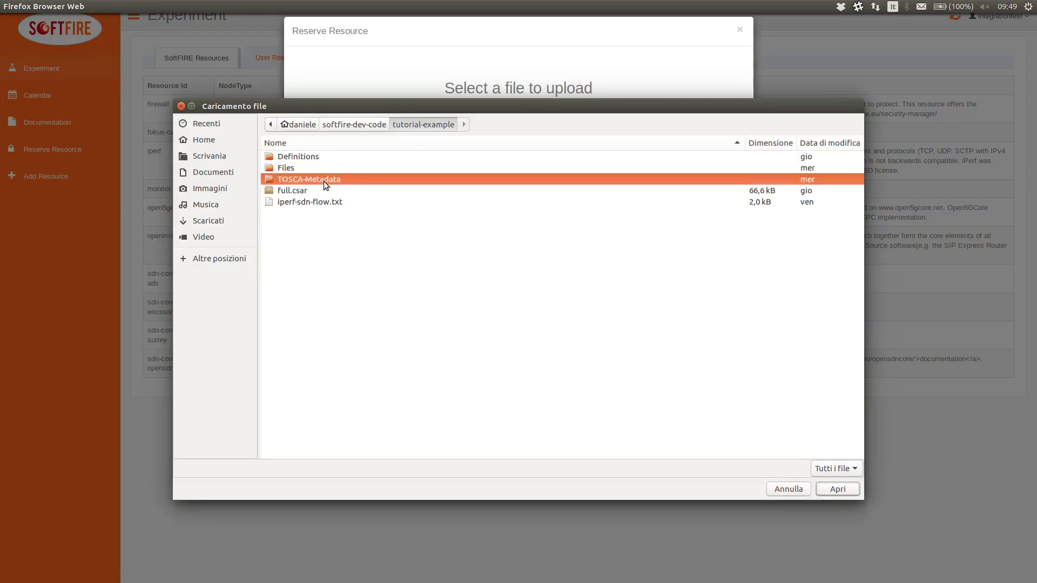
pyautogui.click(293, 191)
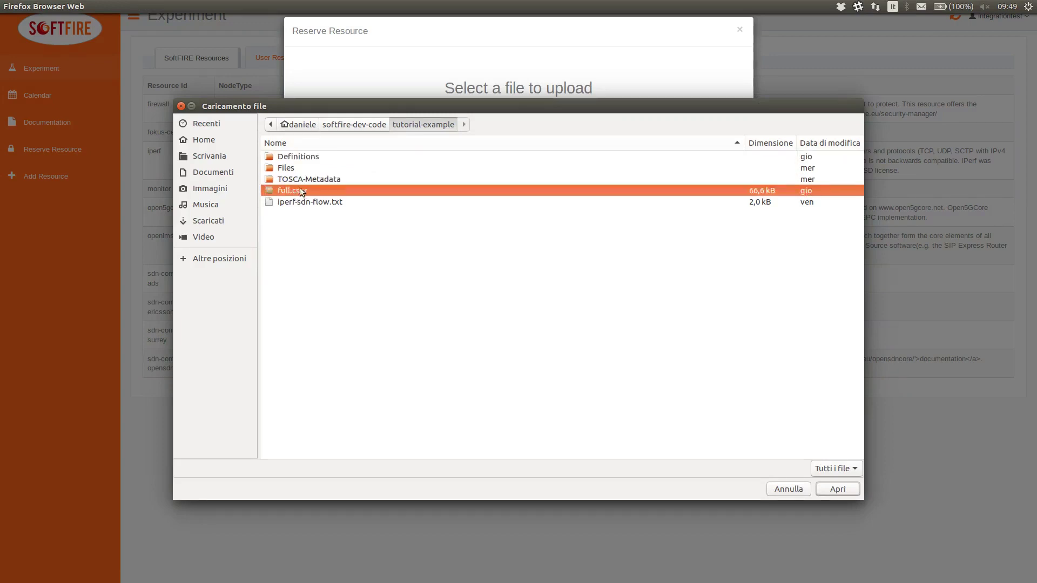
pyautogui.click(832, 489)
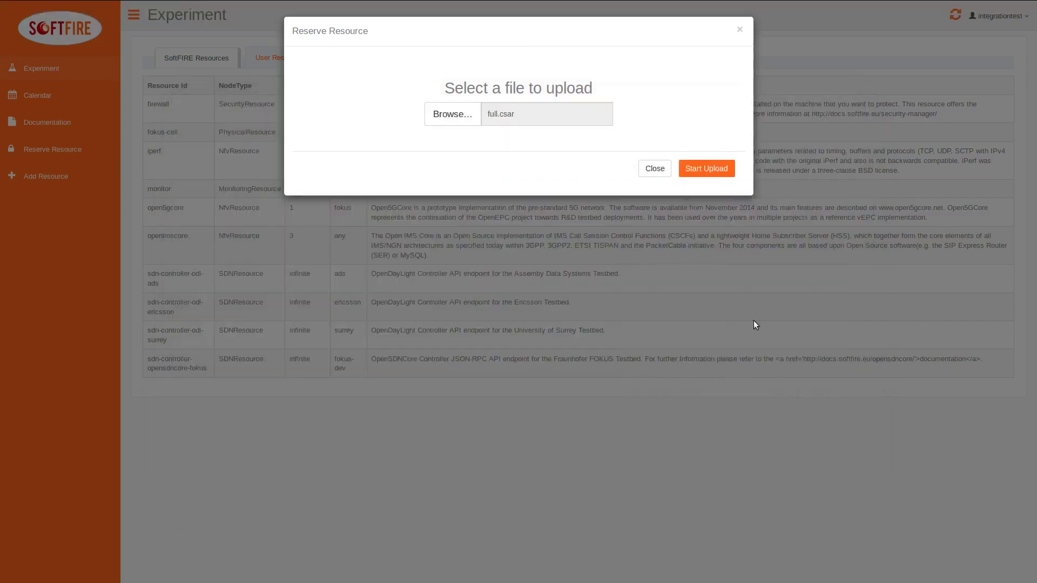
pyautogui.click(712, 172)
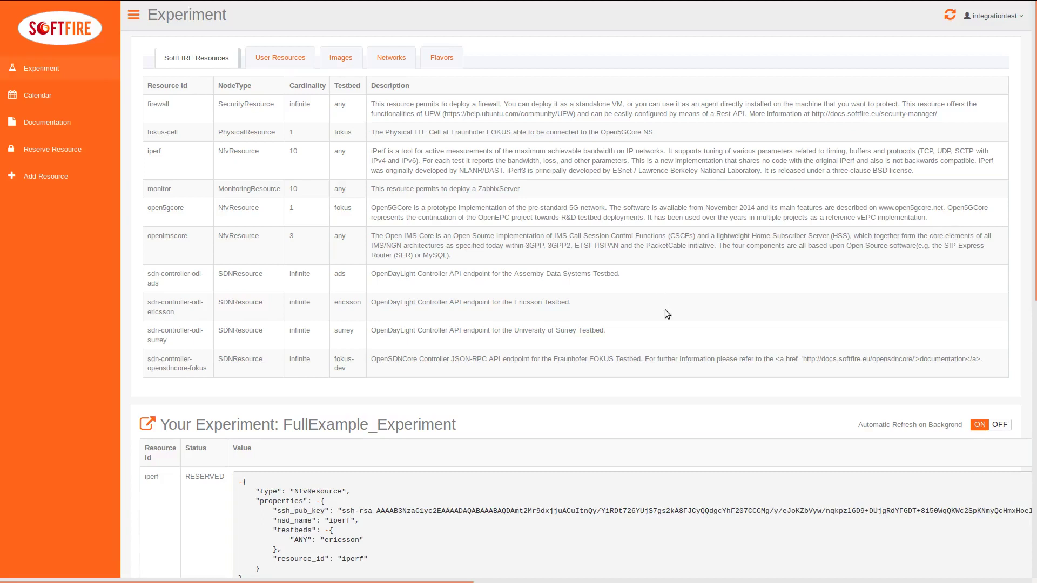
pyautogui.scroll(-5, 664, 310)
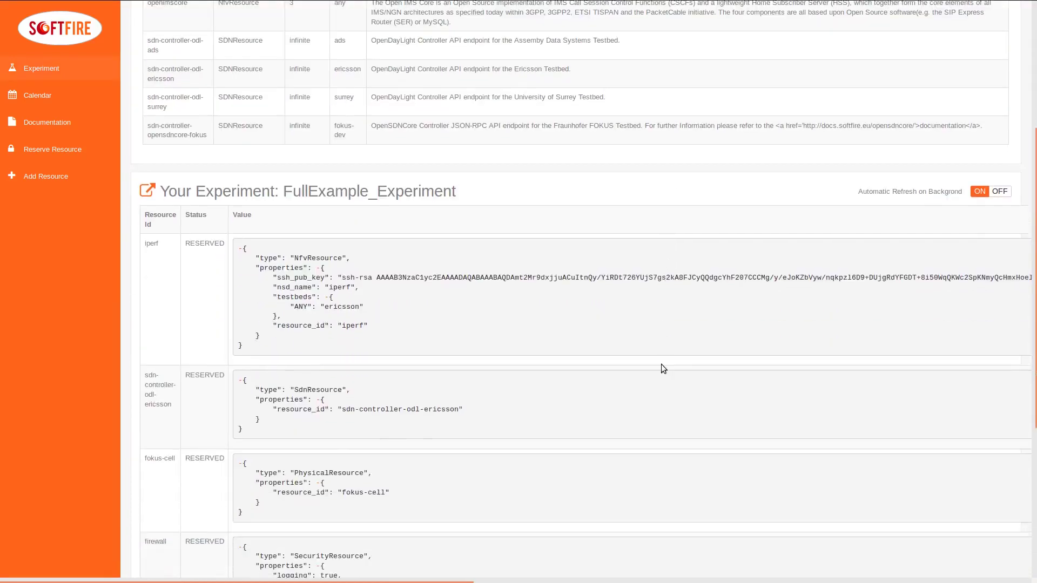
pyautogui.scroll(-2, 663, 369)
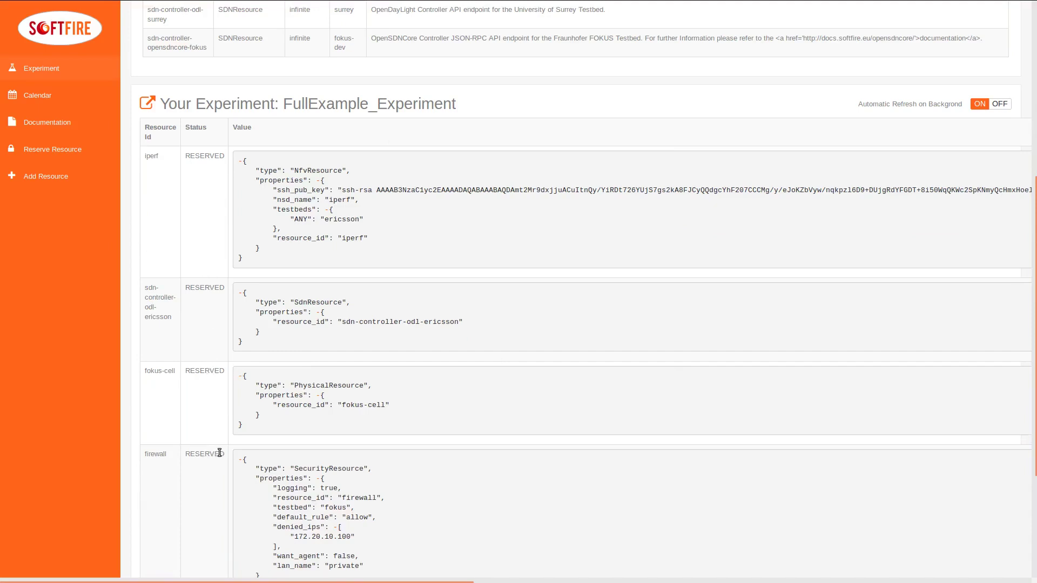
pyautogui.scroll(-3, 221, 455)
pyautogui.scroll(-3, 218, 455)
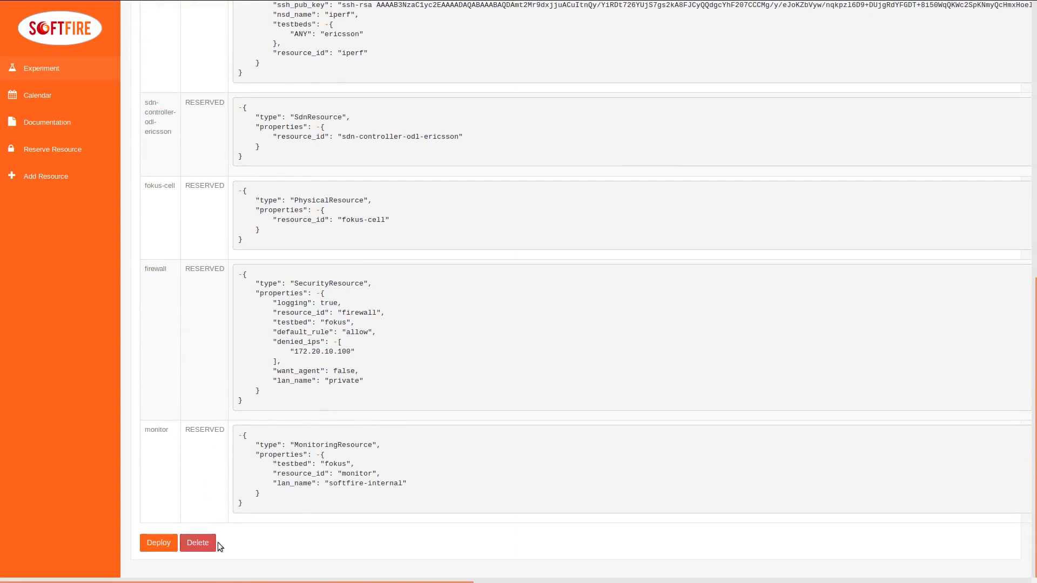
pyautogui.click(160, 543)
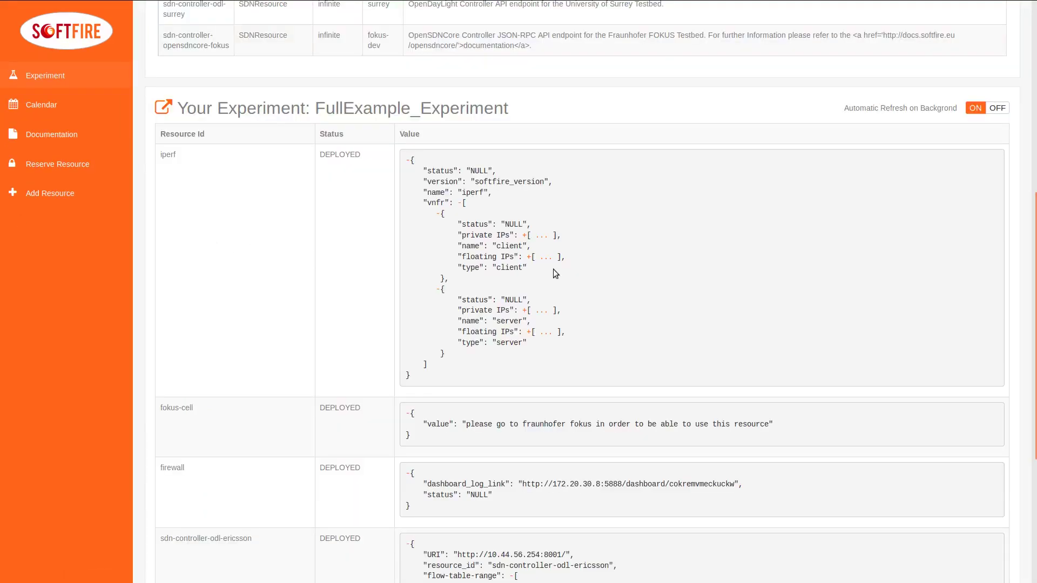
# Step: Scroll through the deployed resources, including the monitor's Zabbix URL and IPs
pyautogui.scroll(-1, 583, 241)
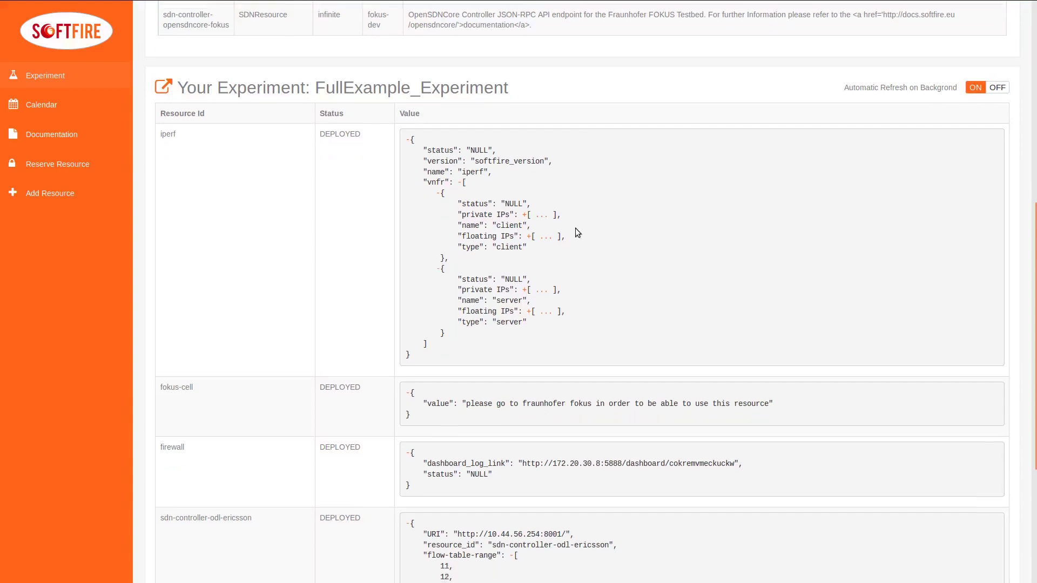
pyautogui.scroll(-2, 497, 346)
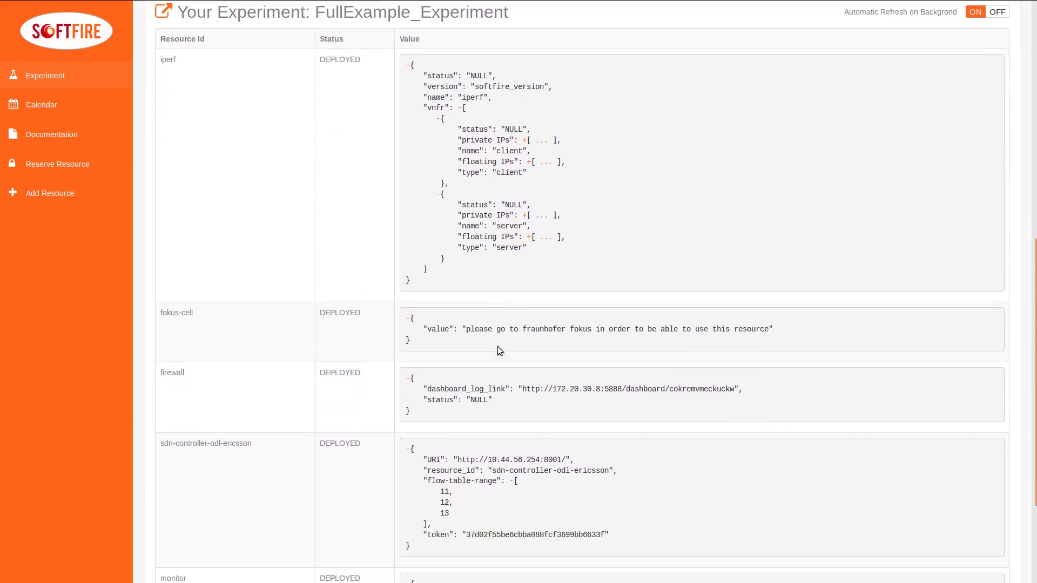
pyautogui.scroll(-3, 562, 404)
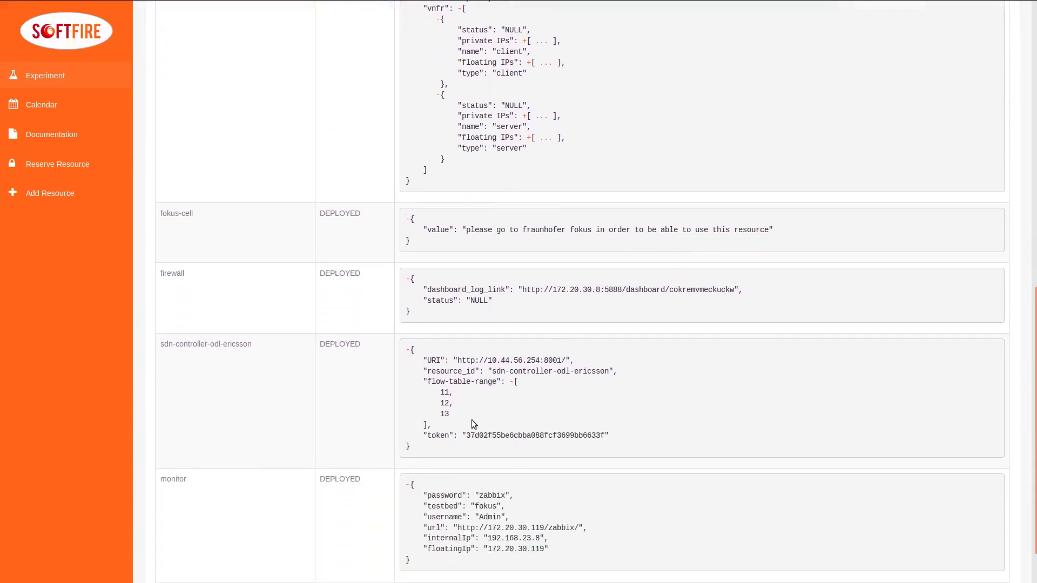
pyautogui.scroll(-2, 463, 421)
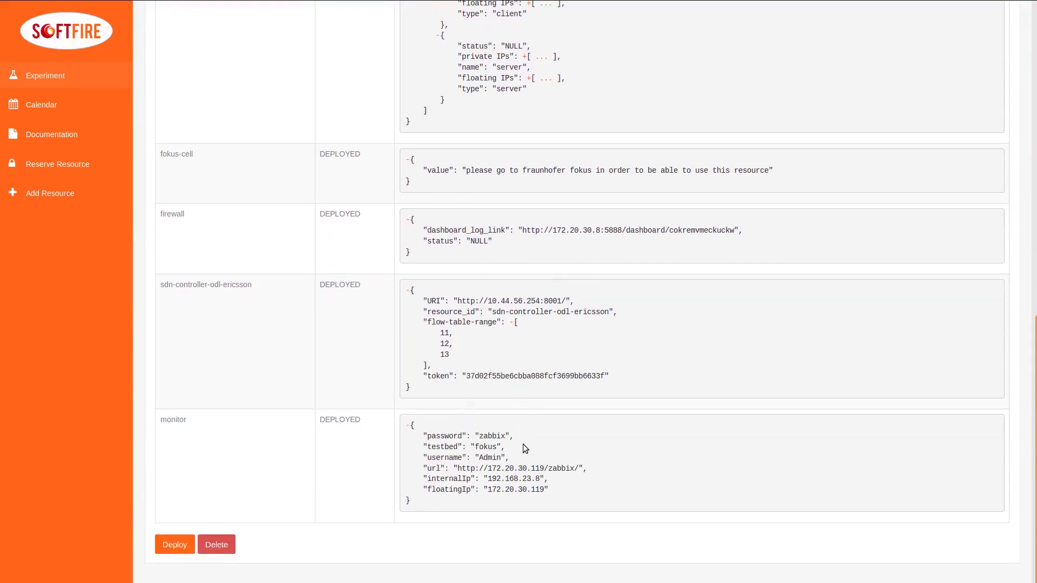
pyautogui.scroll(5, 523, 445)
pyautogui.scroll(10, 525, 445)
pyautogui.scroll(5, 525, 445)
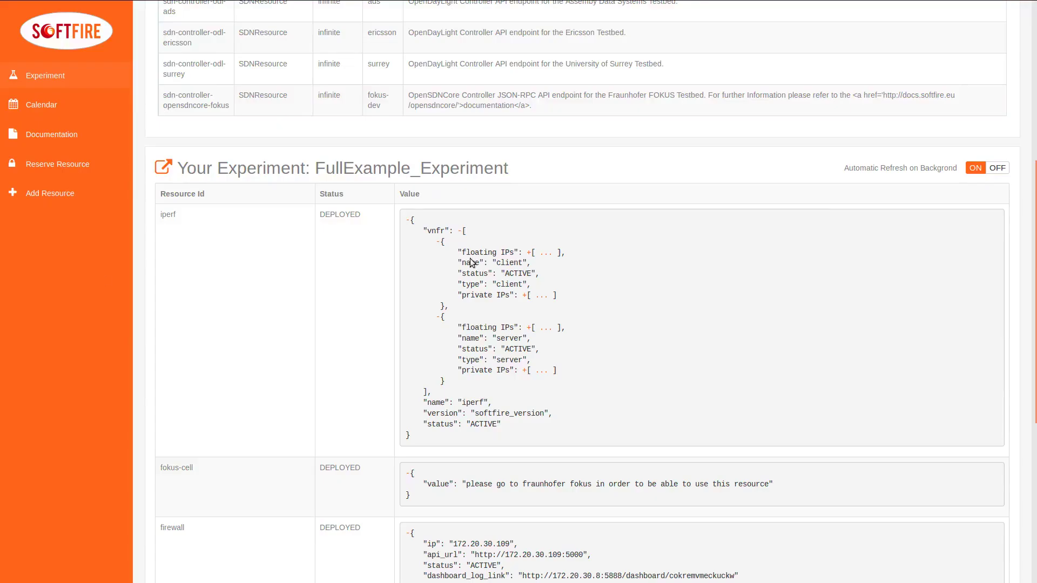
# Step: Scroll the Your Experiment table and expand the iperf client's private IPs list
pyautogui.scroll(11, 471, 263)
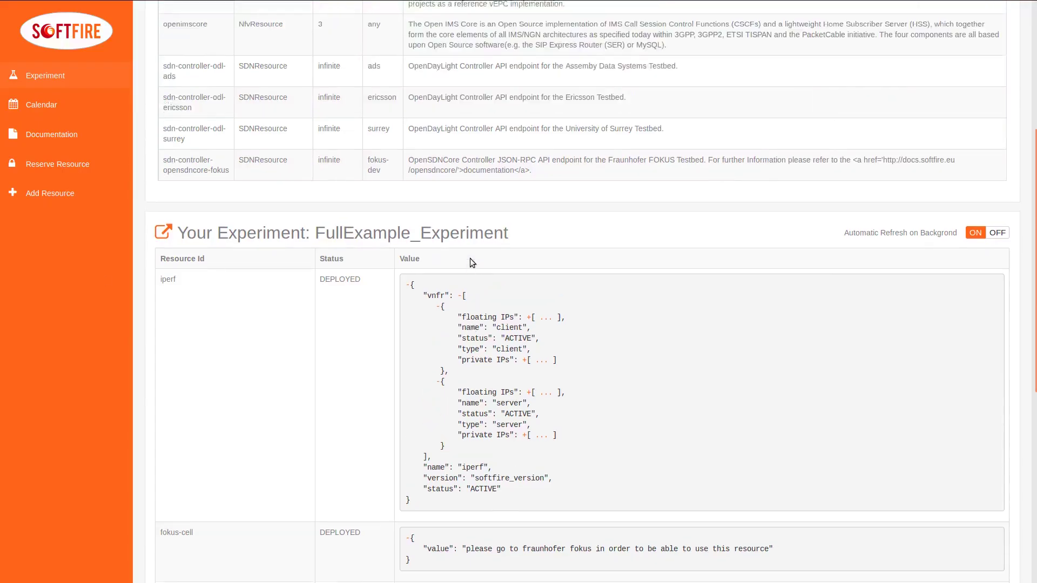
pyautogui.scroll(-8, 471, 259)
pyautogui.scroll(-2, 470, 258)
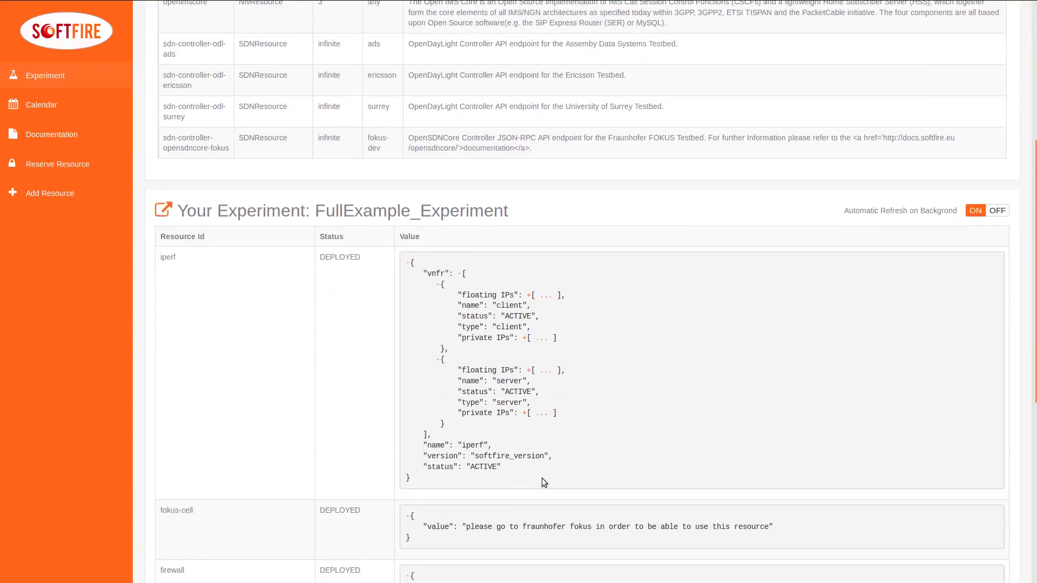
pyautogui.scroll(-3, 495, 478)
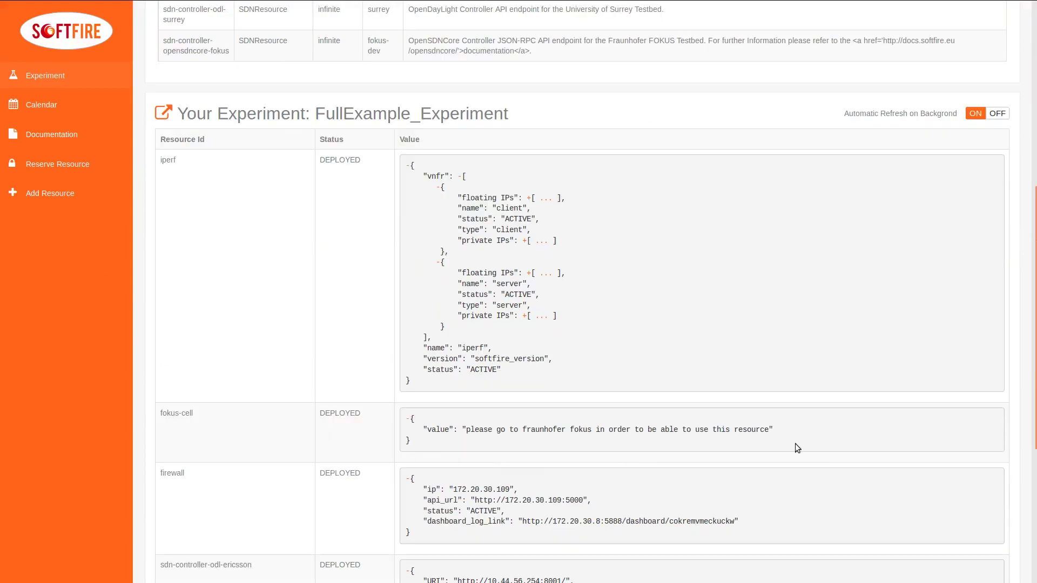
pyautogui.scroll(-4, 439, 534)
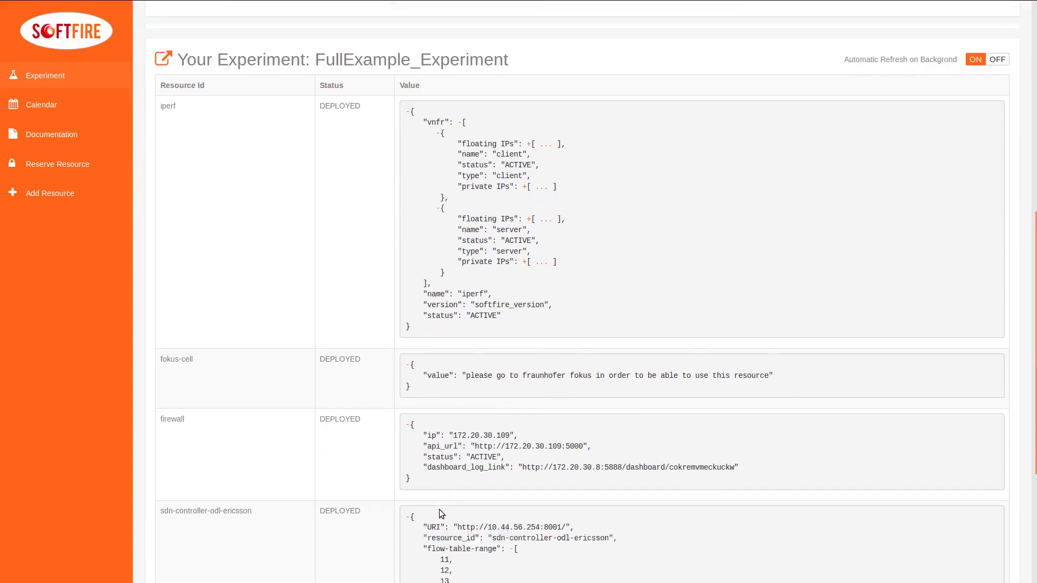
pyautogui.scroll(-2, 444, 485)
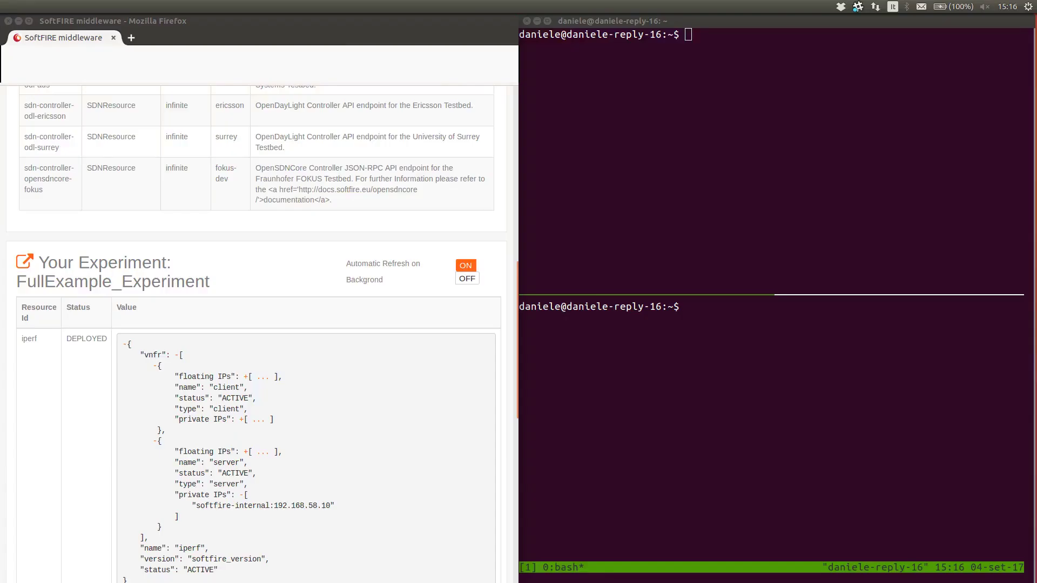
pyautogui.click(241, 421)
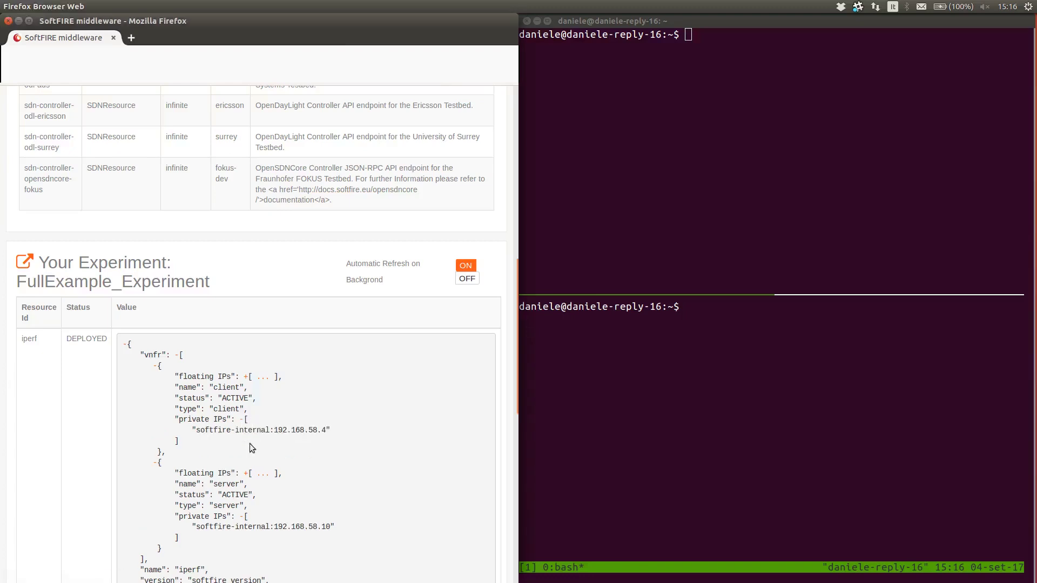
pyautogui.click(247, 474)
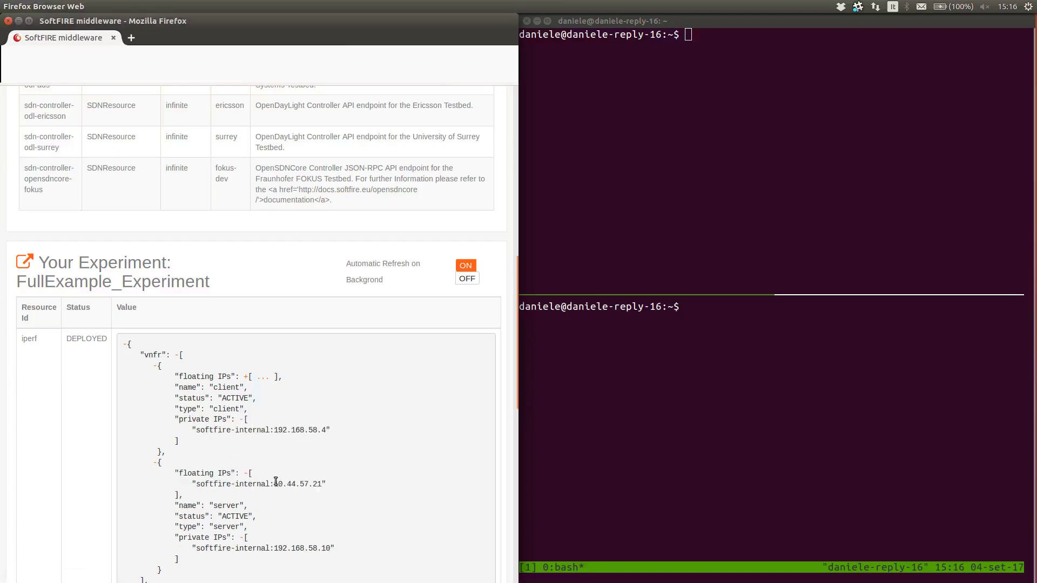
pyautogui.moveTo(276, 481); pyautogui.dragTo(316, 480)
pyautogui.click(341, 488)
pyautogui.click(858, 101)
pyautogui.write('ssh -')
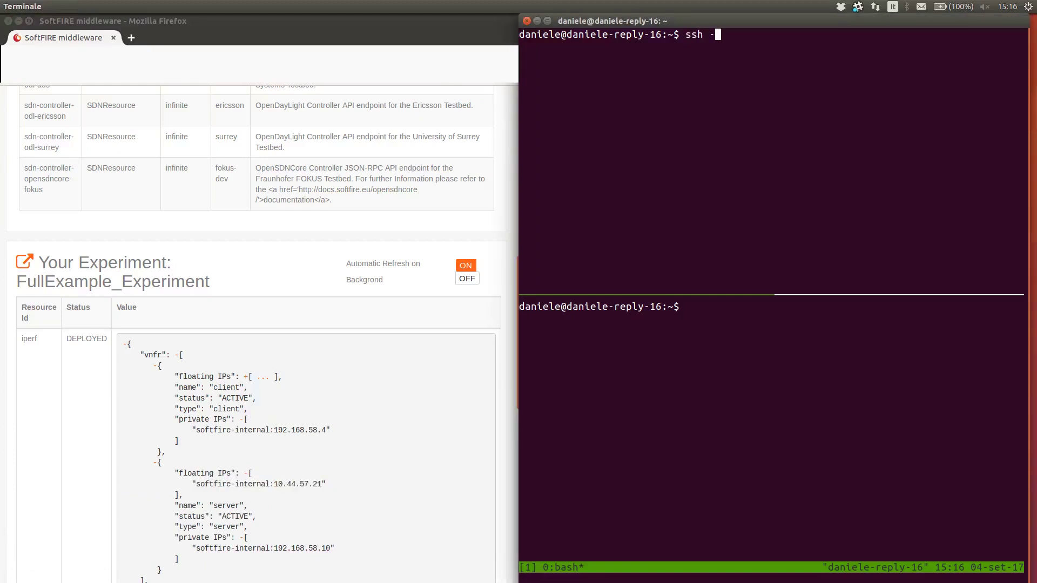
pyautogui.write('i cloud.key ubuntu@')
pyautogui.write('10.44.57.21')
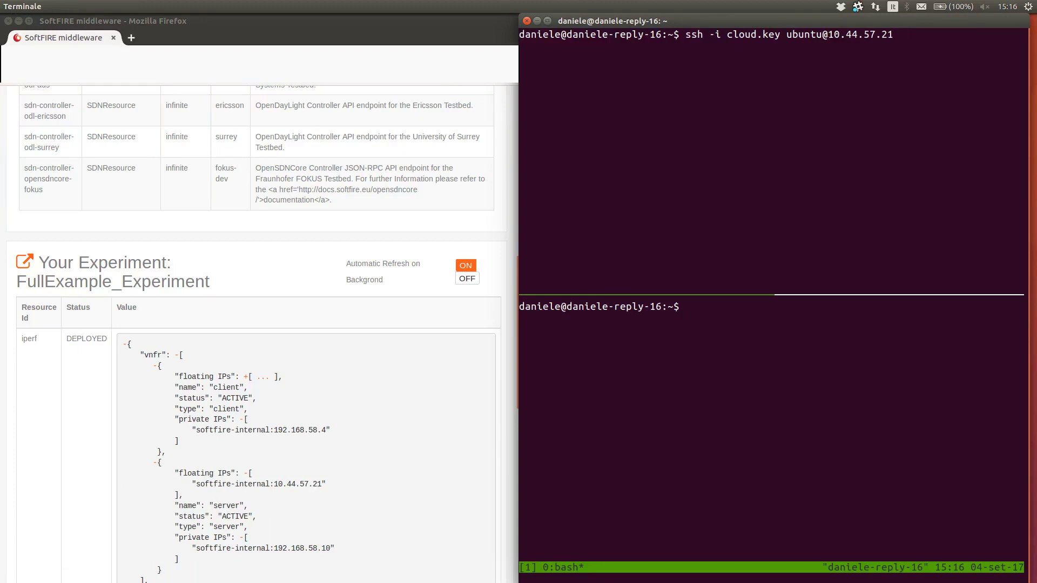
pyautogui.hotkey('ctrl', 'b')
pyautogui.press('Down')
pyautogui.write('ss')
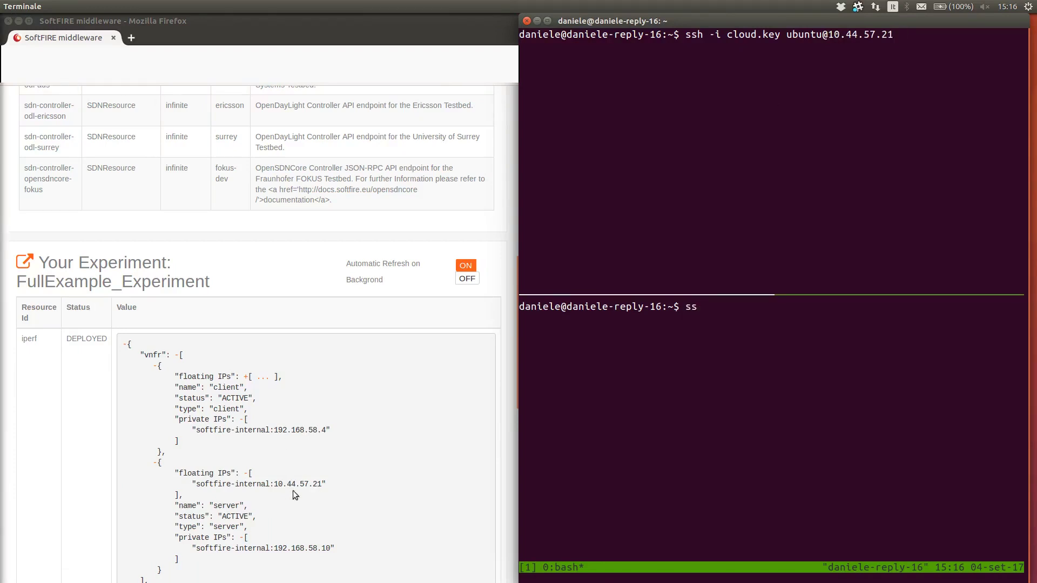
pyautogui.click(252, 377)
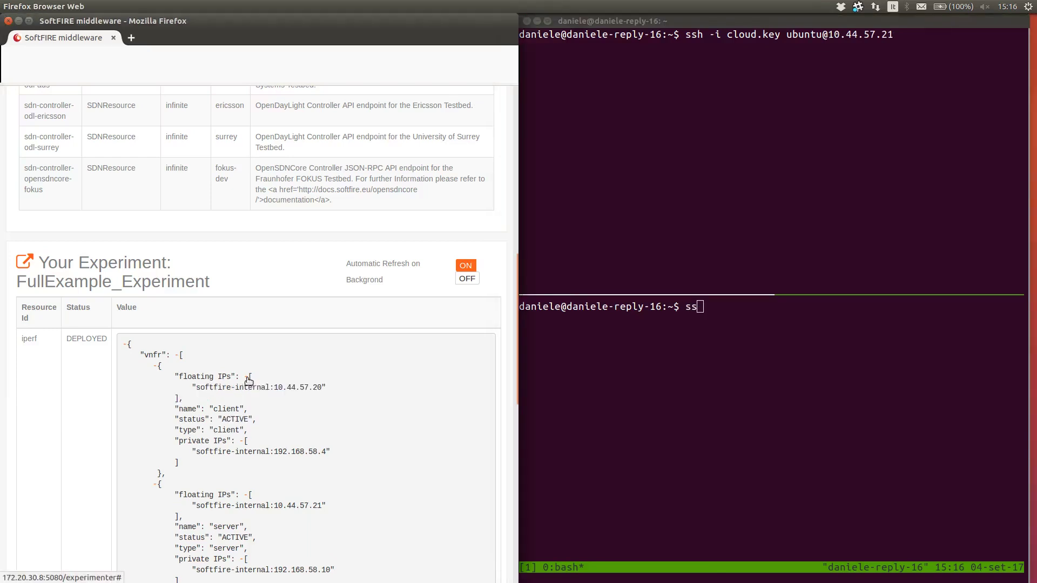
pyautogui.click(846, 348)
pyautogui.write('h')
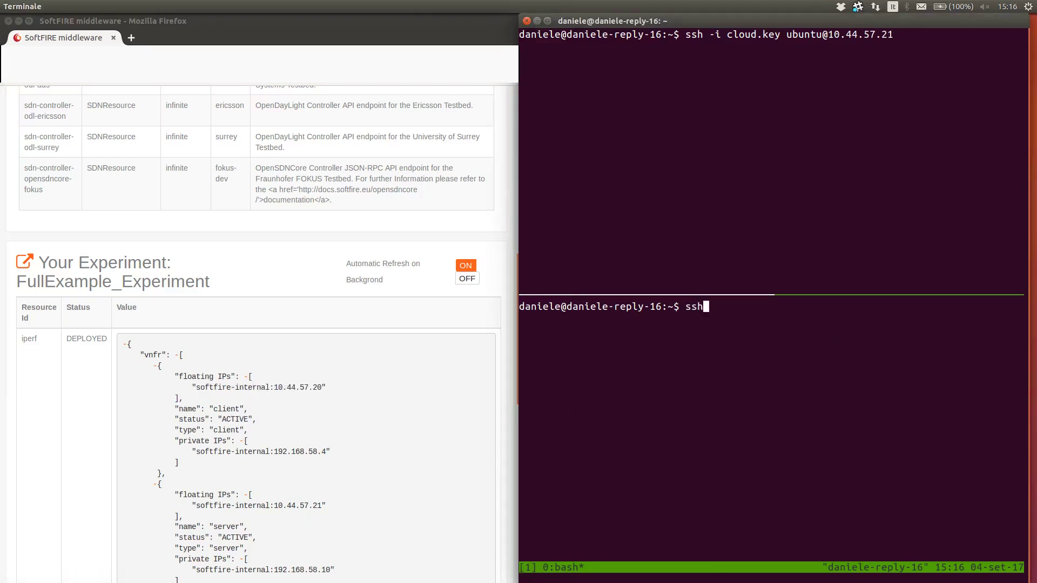
pyautogui.write(' -i cloud.key ubuntu@')
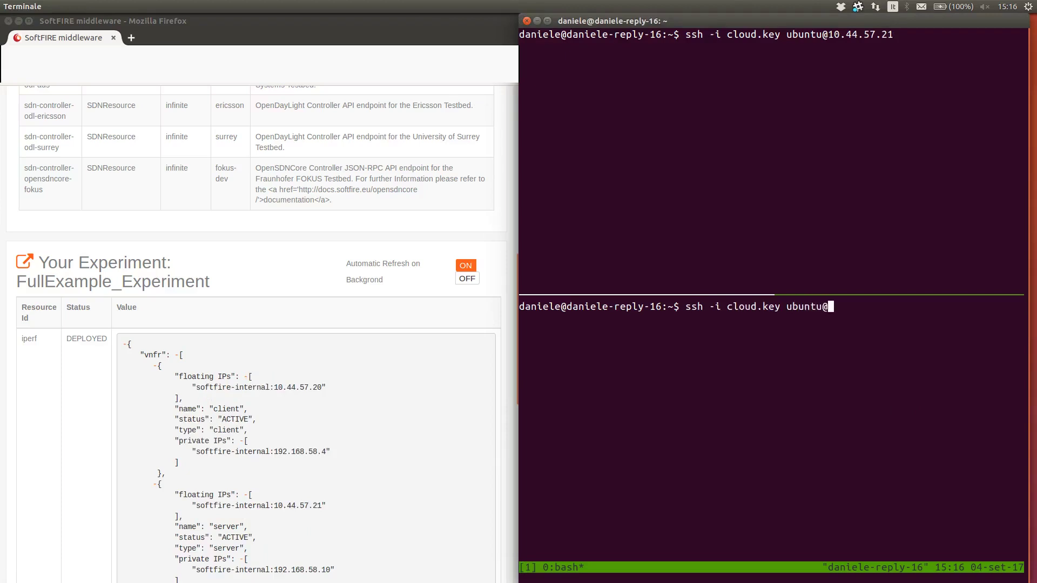
pyautogui.write('10.44.57.21')
pyautogui.press('BackSpace')
pyautogui.write('0')
pyautogui.press('Return')
# Step: Run the server login, then become root with sudo su on both machines
pyautogui.hotkey('ctrl', 'b')
pyautogui.press('Up')
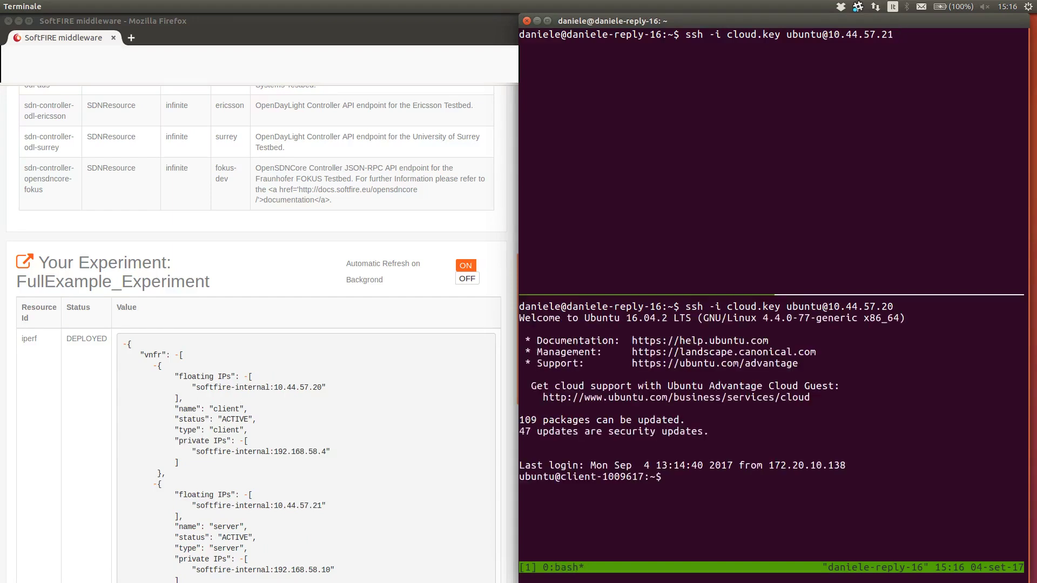
pyautogui.press('Return')
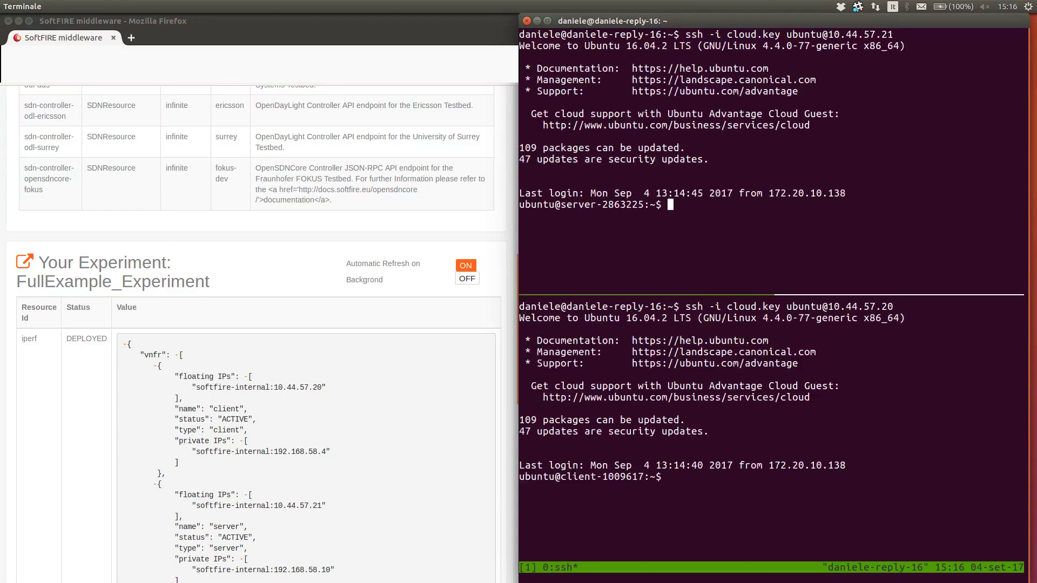
pyautogui.write('sudo su')
pyautogui.press('Return')
pyautogui.hotkey('ctrl', 'b')
pyautogui.press('Down')
pyautogui.write('sudo su')
pyautogui.press('Return')
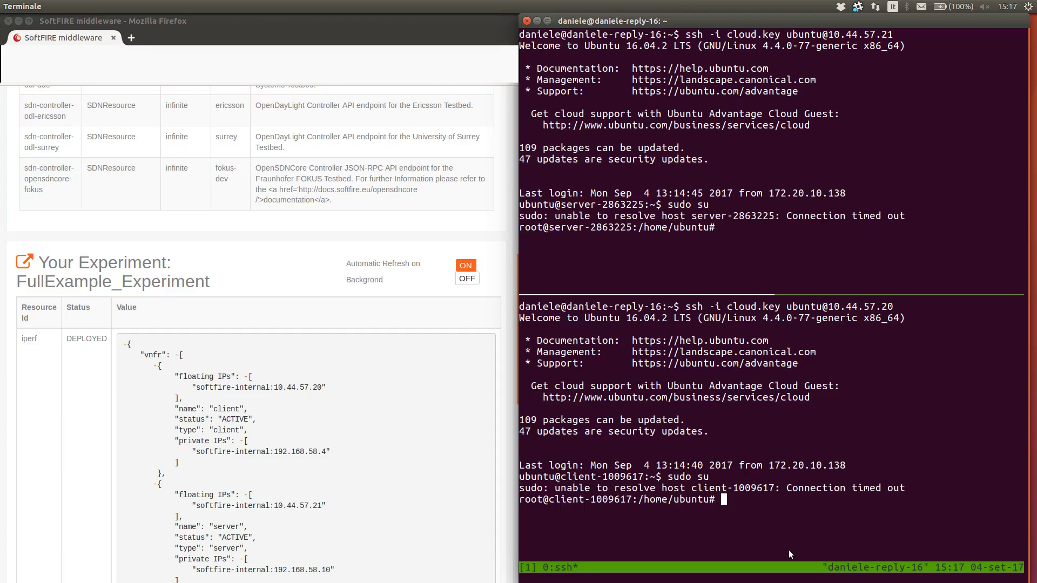
# Step: Reattach the iperf server and client sessions with screen -r in each pane
pyautogui.click(856, 247)
pyautogui.write('screen')
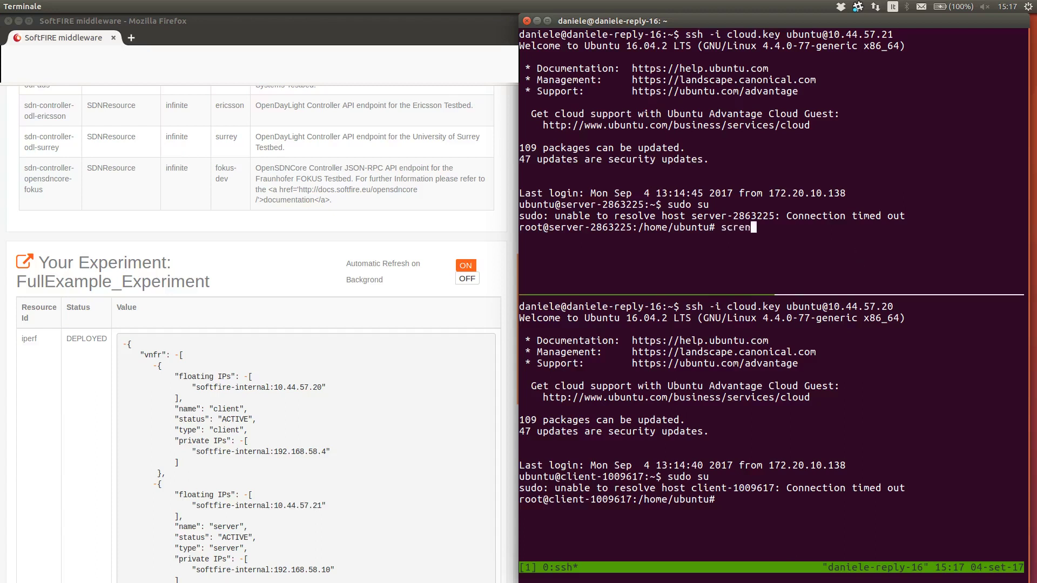
pyautogui.write(' -r')
pyautogui.press('Return')
pyautogui.click(723, 499)
pyautogui.write('screen -r')
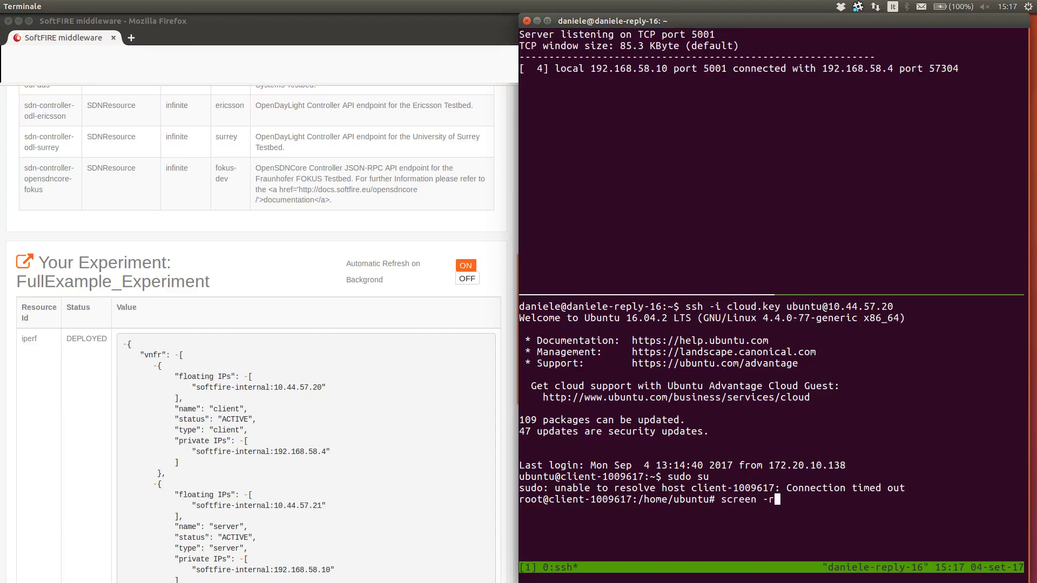
pyautogui.press('Return')
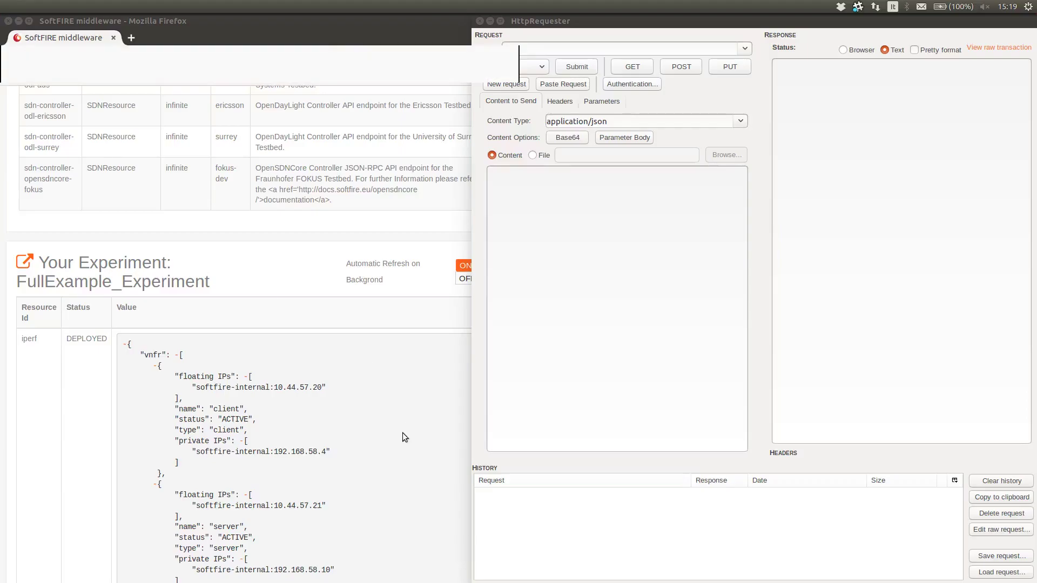
pyautogui.click(320, 419)
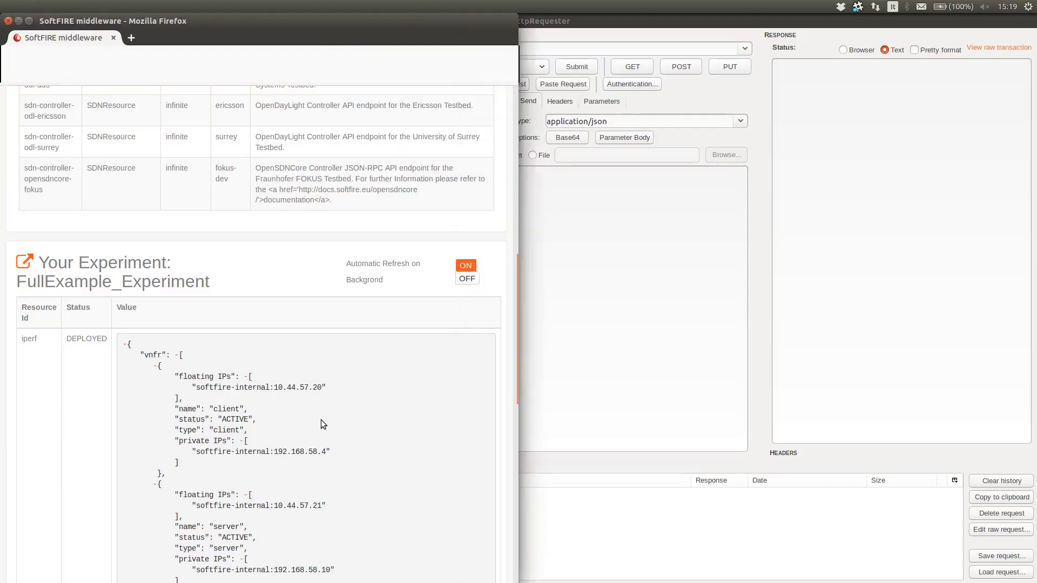
# Step: Copy the ericsson controller's token and add it as an api-token request header
pyautogui.scroll(-3, 321, 420)
pyautogui.scroll(-5, 321, 419)
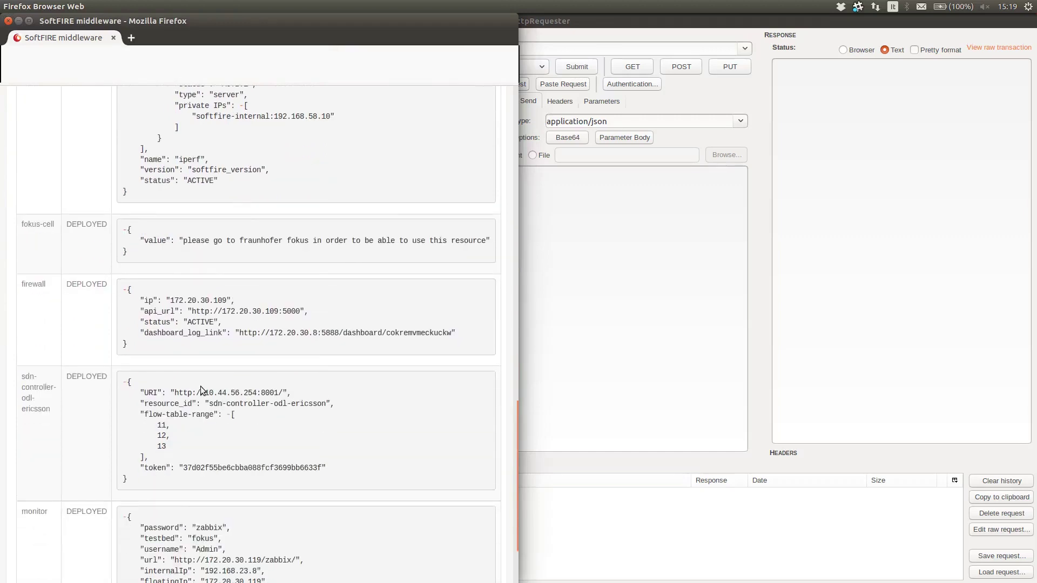
pyautogui.doubleClick(188, 468)
pyautogui.hotkey('ctrl', 'c')
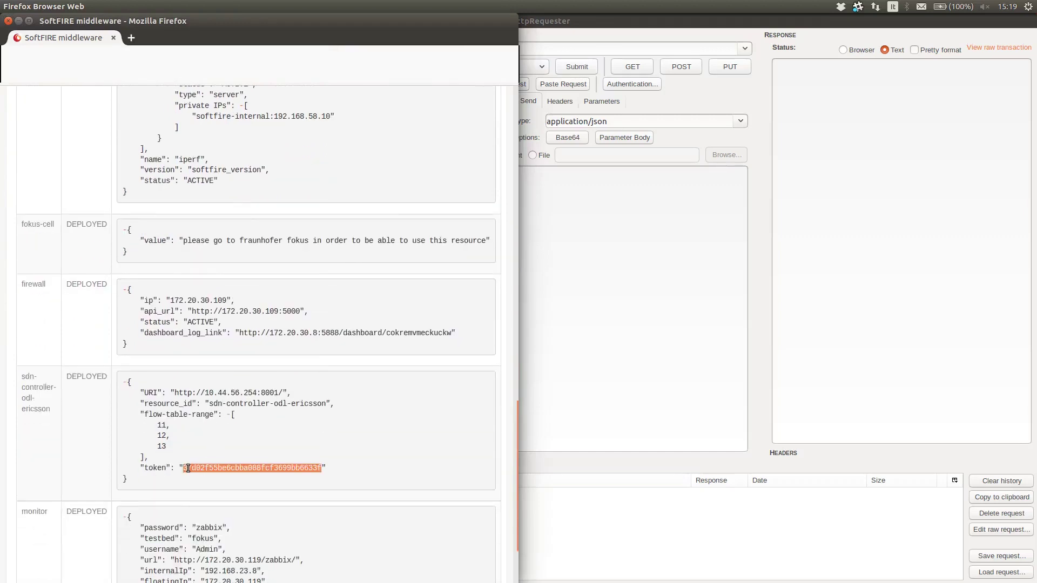
pyautogui.click(630, 270)
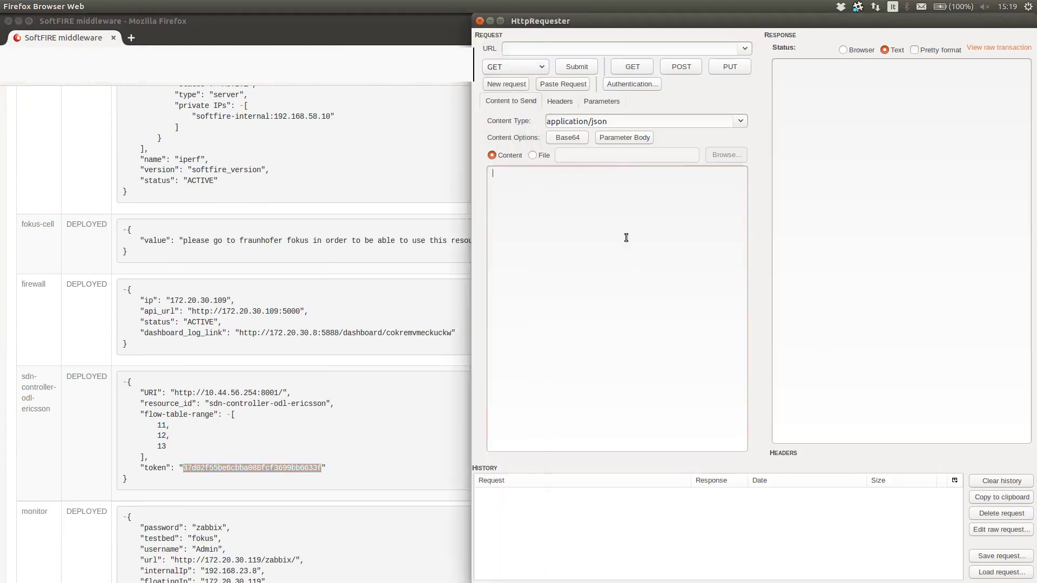
pyautogui.click(564, 102)
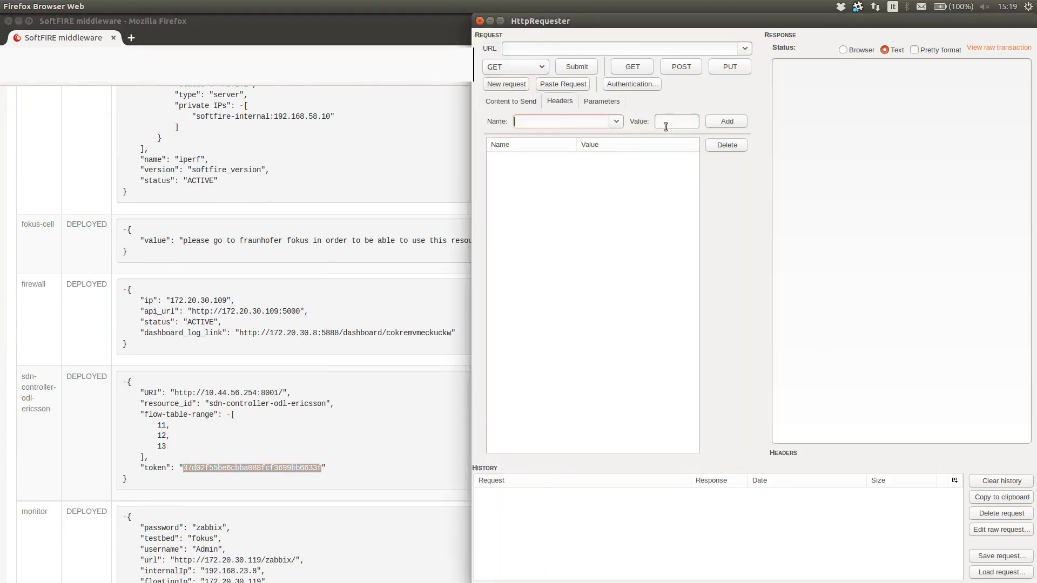
pyautogui.write('api-token')
pyautogui.hotkey('ctrl', 'v')
pyautogui.click(718, 125)
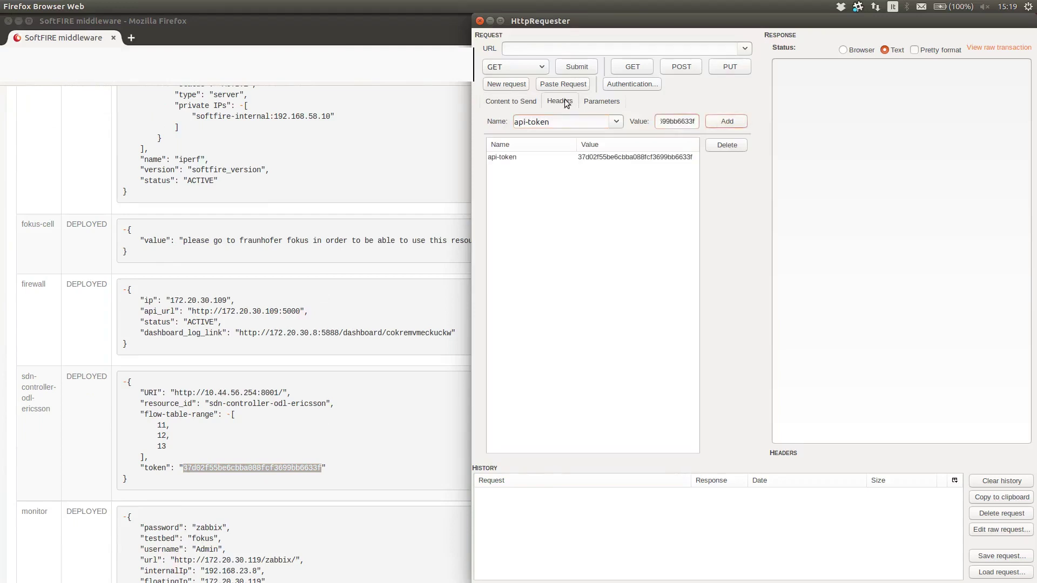
pyautogui.click(502, 102)
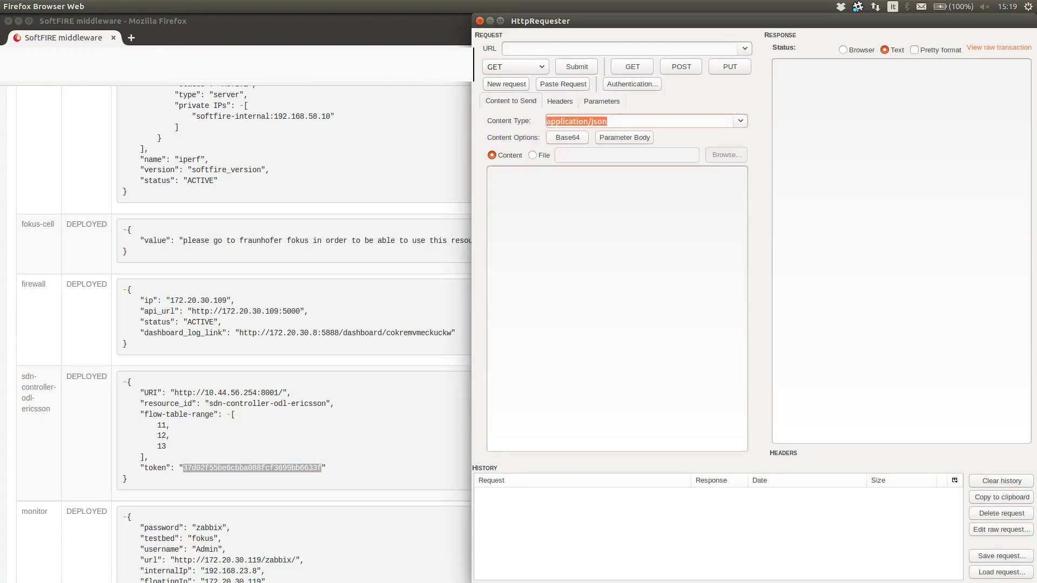
pyautogui.hotkey('alt', 'Tab')
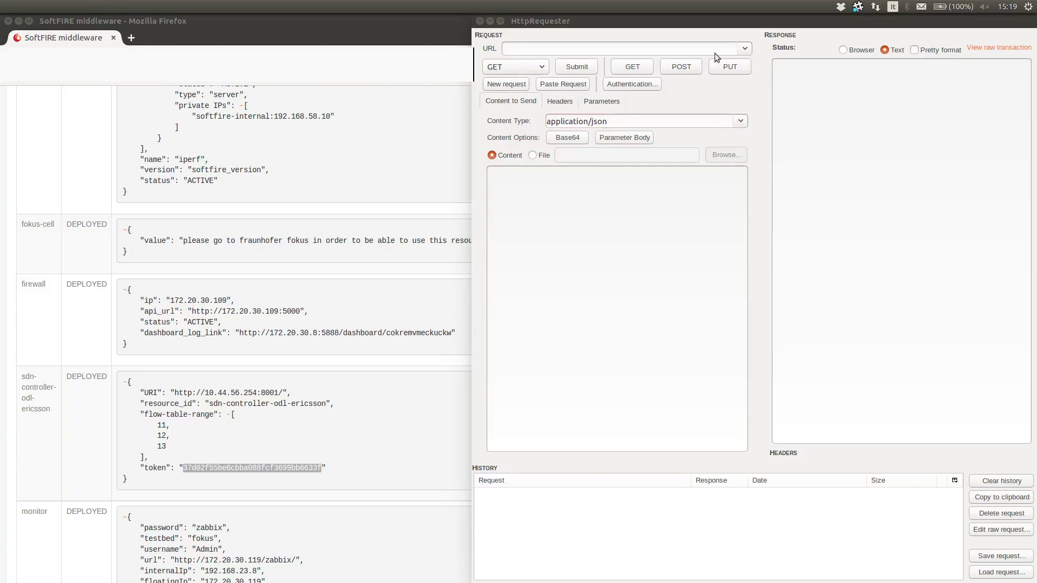
pyautogui.click(686, 43)
pyautogui.hotkey('ctrl', 'v')
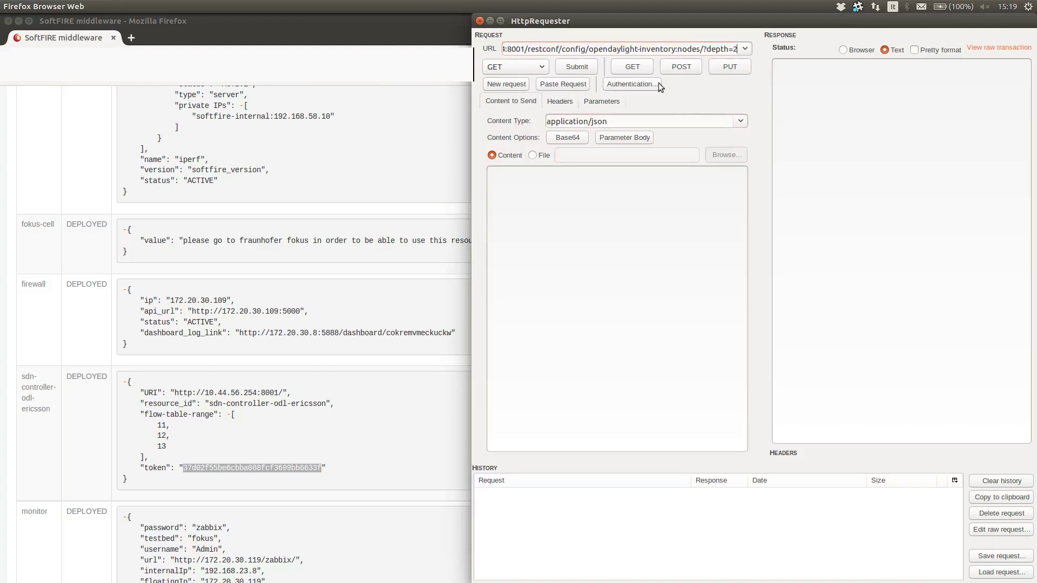
pyautogui.tripleClick(642, 48)
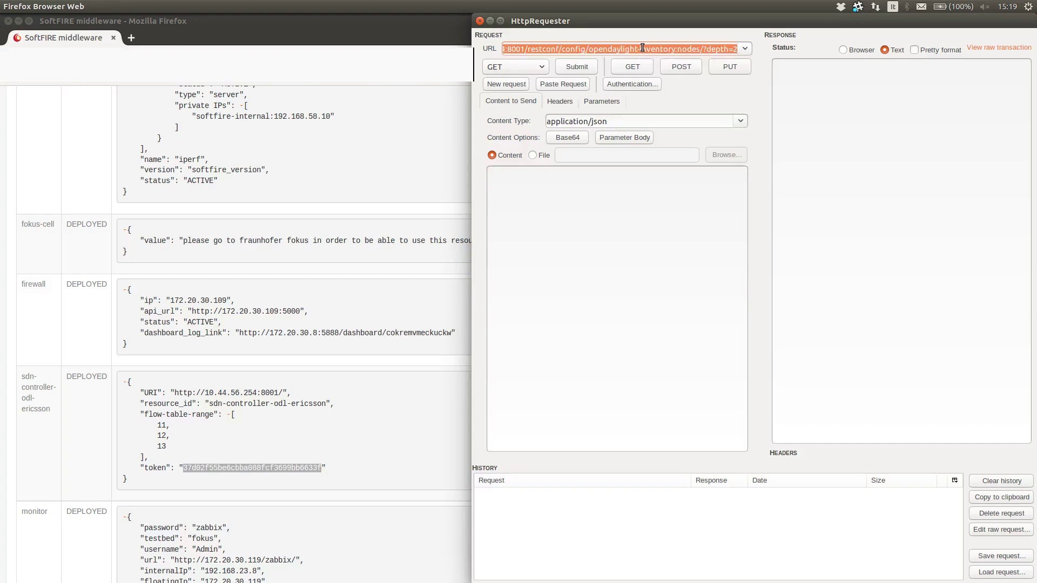
pyautogui.press('BackSpace')
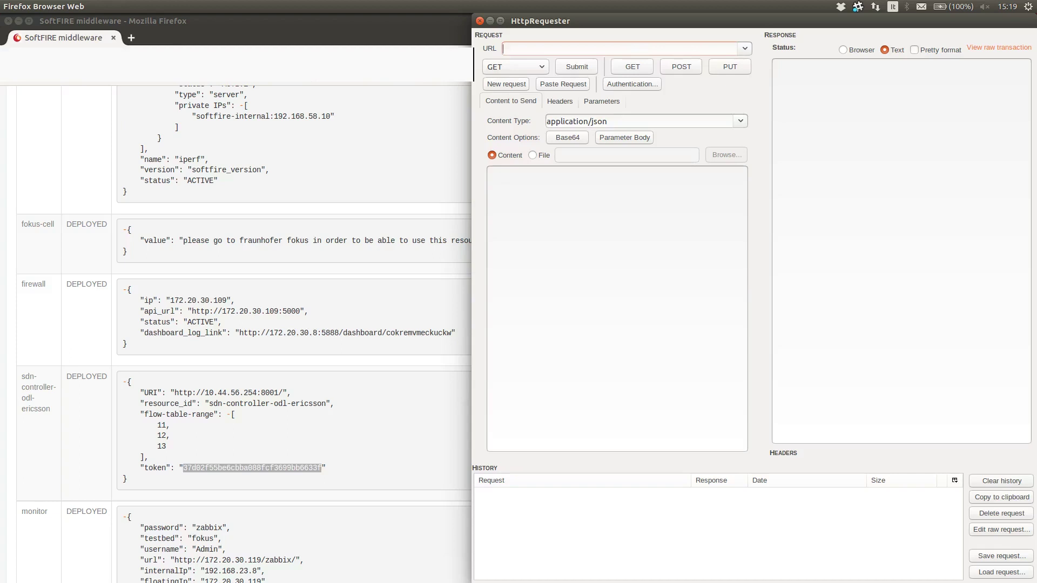
pyautogui.hotkey('alt', 'Tab')
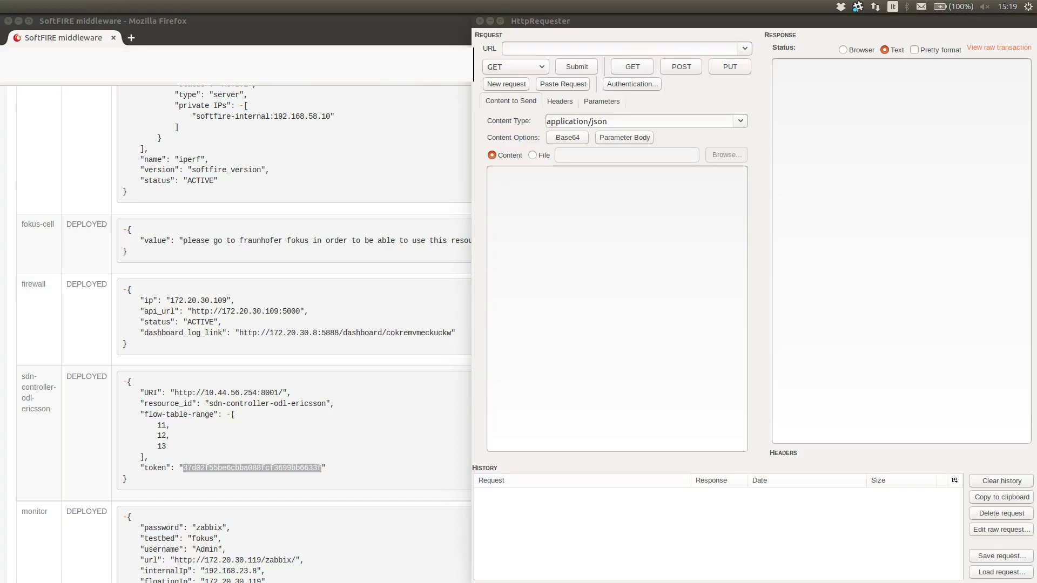
pyautogui.click(664, 49)
pyautogui.hotkey('ctrl', 'v')
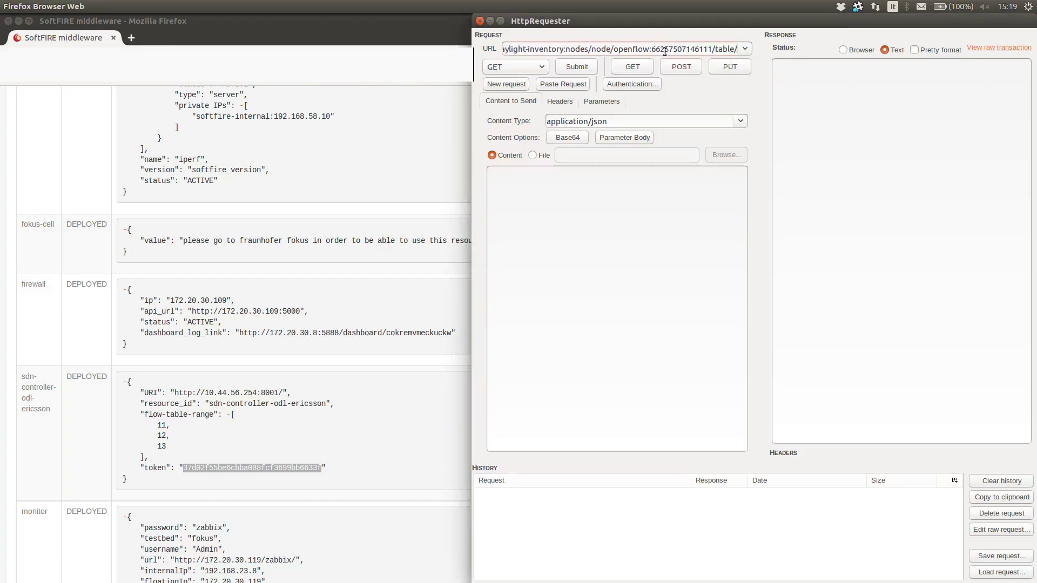
# Step: Append 11 after table/ and send the GET request for table 11
pyautogui.moveTo(556, 46); pyautogui.dragTo(466, 45)
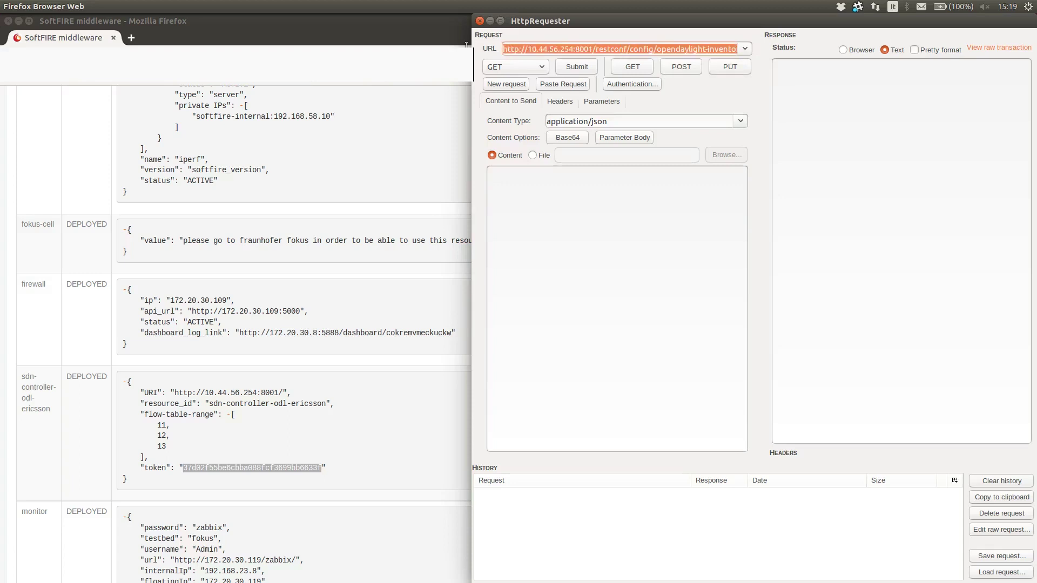
pyautogui.click(527, 48)
pyautogui.click(576, 49)
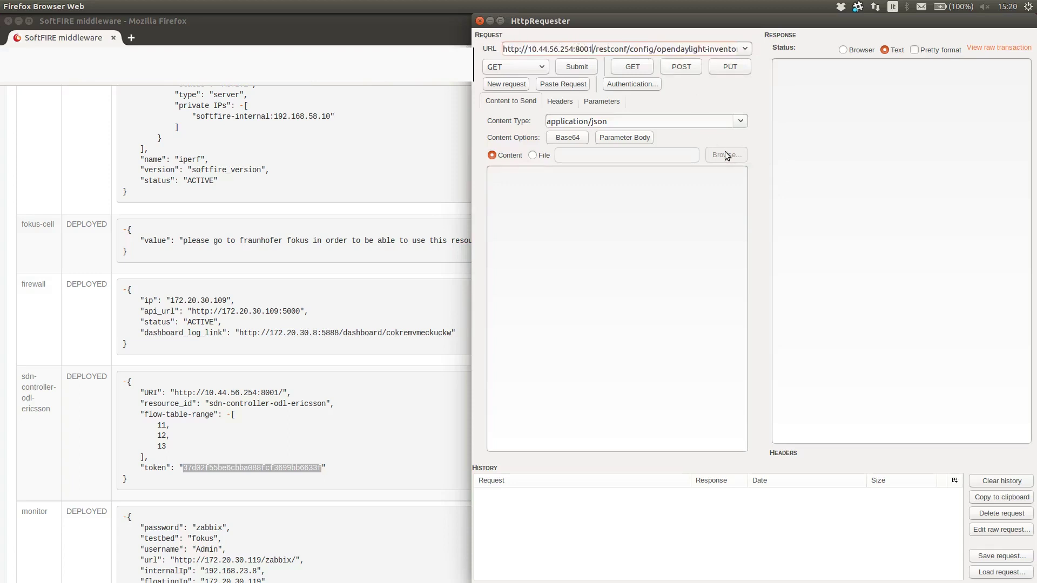
pyautogui.press('Right')
pyautogui.press('Right')
pyautogui.press('Right')
pyautogui.press('Right')
pyautogui.press('Right')
pyautogui.press('Right')
pyautogui.press('Right')
pyautogui.press('Right')
pyautogui.press('Right')
pyautogui.press('Right')
pyautogui.press('Right')
pyautogui.press('Right')
pyautogui.press('Right')
pyautogui.press('Right')
pyautogui.press('Right')
pyautogui.press('Right')
pyautogui.press('Right')
pyautogui.press('Right')
pyautogui.press('Right')
pyautogui.press('Right')
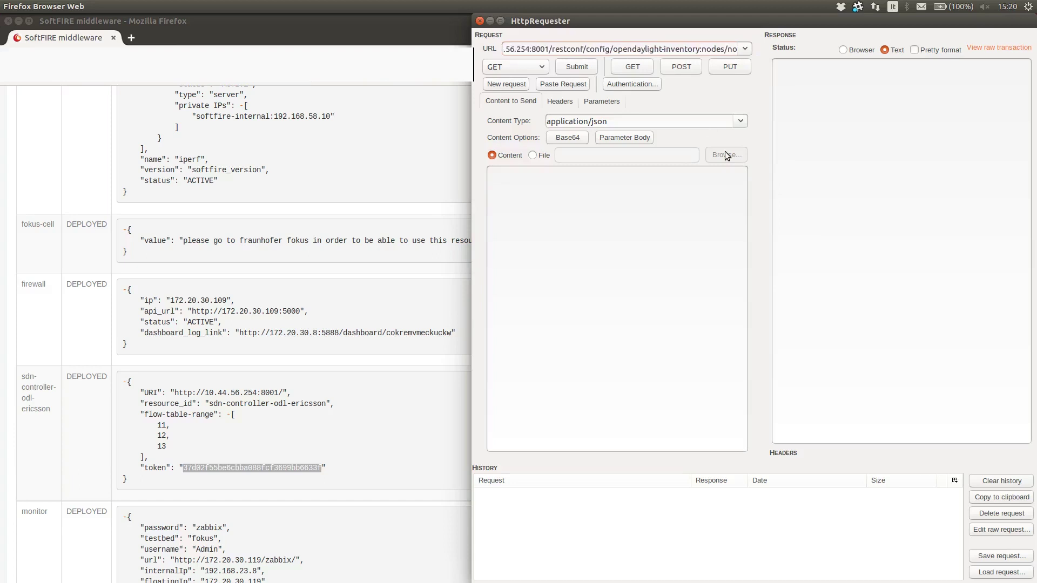
pyautogui.press('Right')
pyautogui.press('Right')
pyautogui.press('Right')
pyautogui.press('Right')
pyautogui.press('Right')
pyautogui.press('Right')
pyautogui.press('Right')
pyautogui.press('Right')
pyautogui.press('Right')
pyautogui.press('Right')
pyautogui.press('Right')
pyautogui.press('Right')
pyautogui.press('Right')
pyautogui.press('Right')
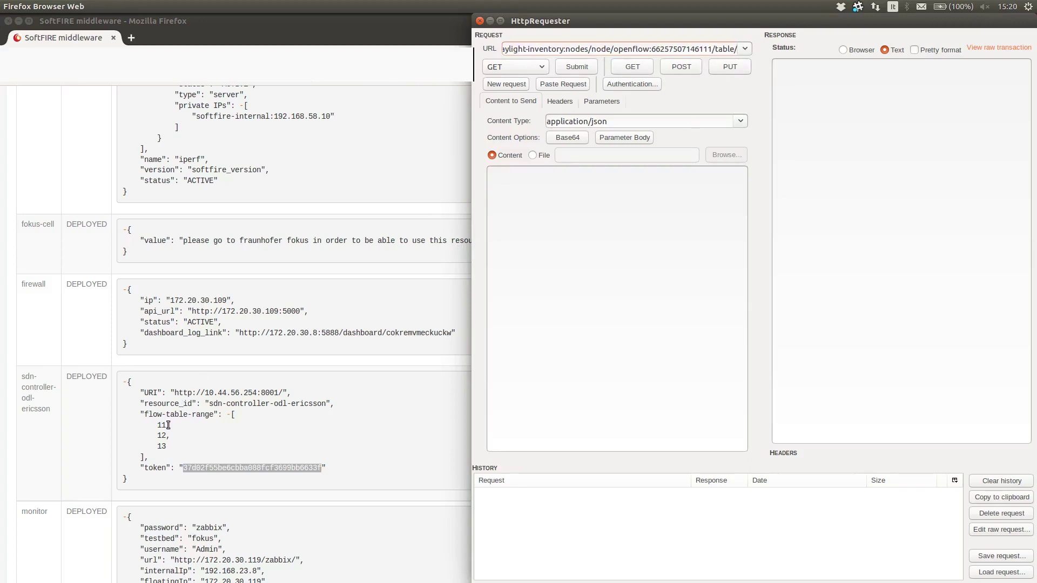
pyautogui.write('11')
pyautogui.click(633, 67)
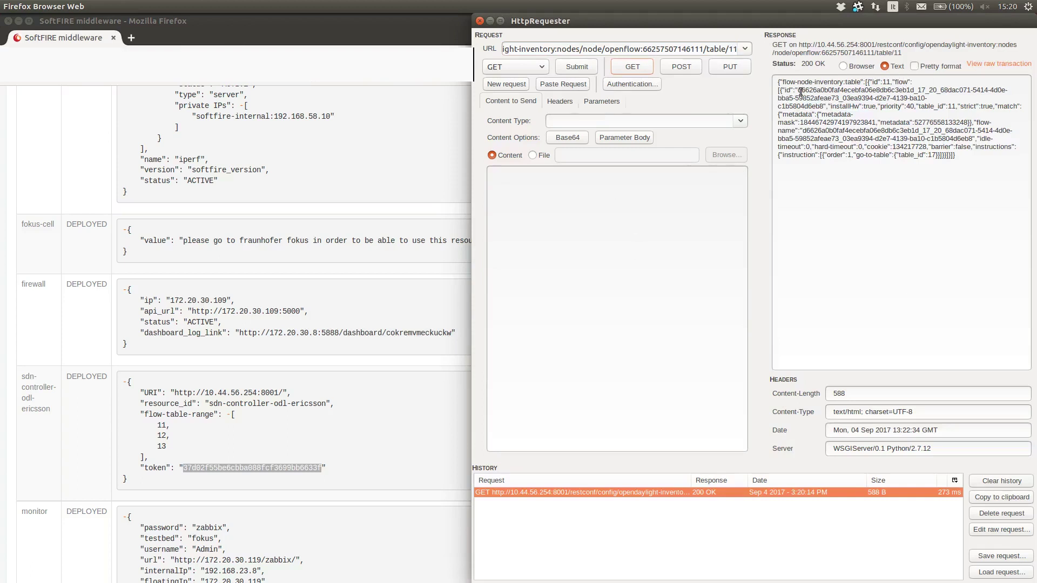
# Step: Copy the flow id from the response and append /flow/ plus that id to the address
pyautogui.moveTo(797, 90); pyautogui.dragTo(823, 106)
pyautogui.hotkey('ctrl', 'c')
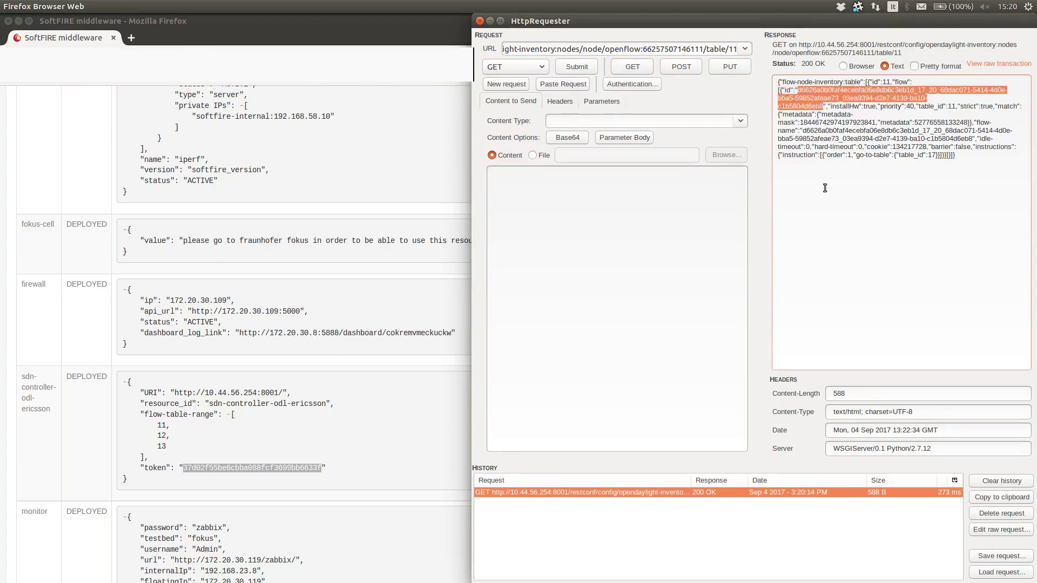
pyautogui.rightClick(816, 103)
pyautogui.click(841, 139)
pyautogui.click(839, 130)
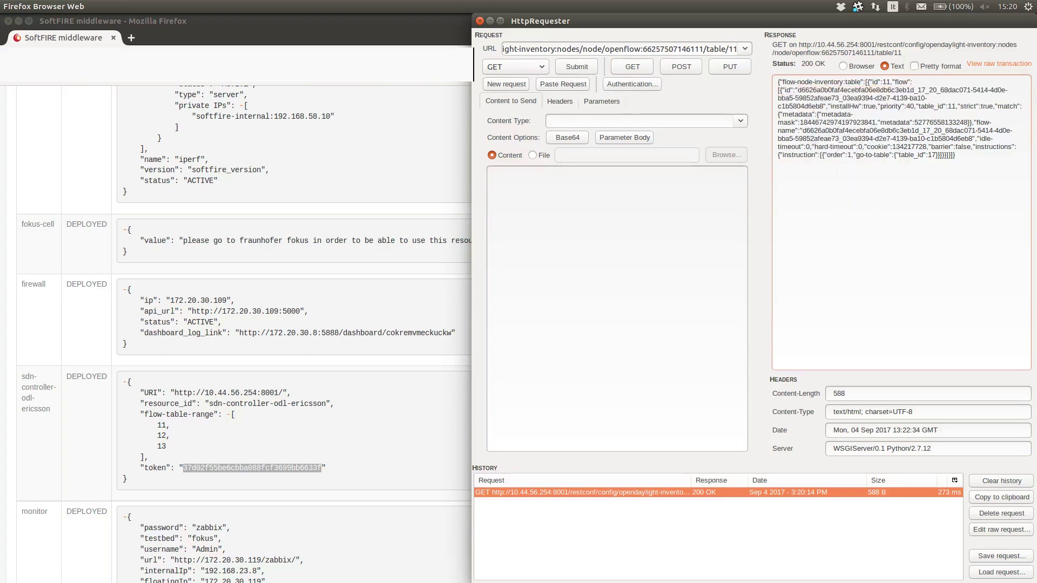
pyautogui.click(691, 49)
pyautogui.write('/flow')
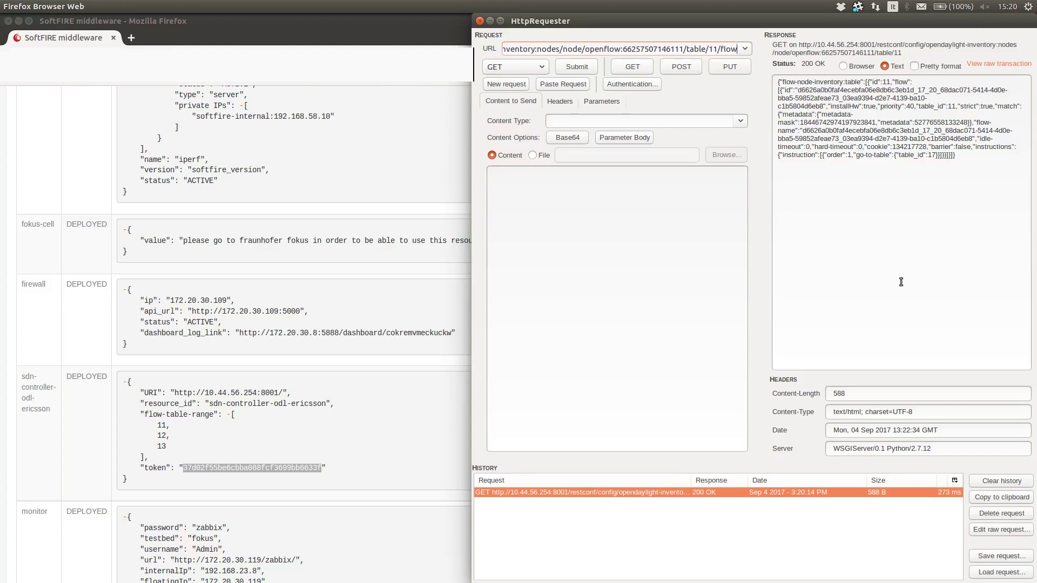
pyautogui.write('/')
pyautogui.hotkey('ctrl', 'v')
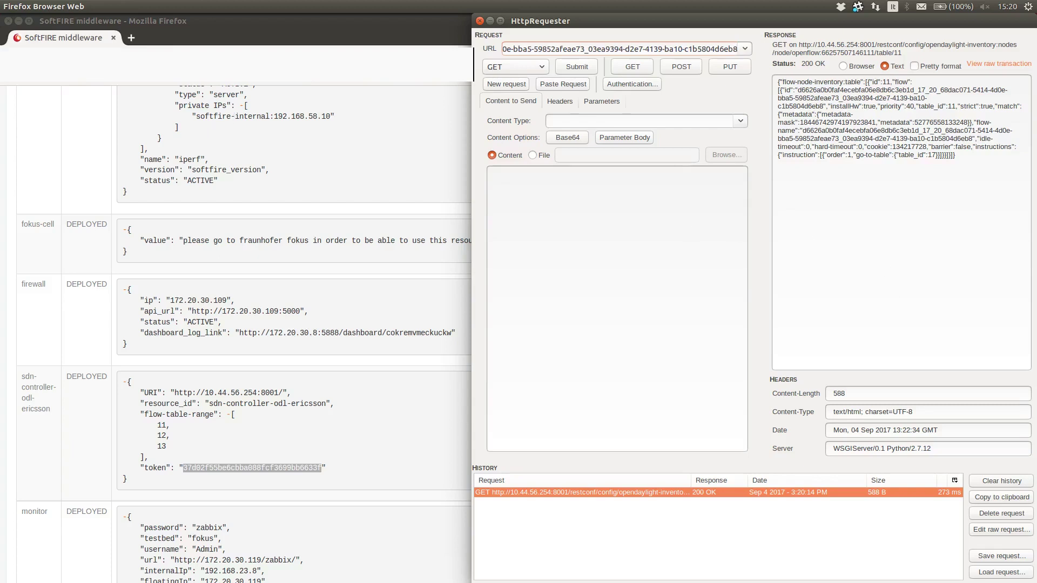
pyautogui.hotkey('alt', 'Tab')
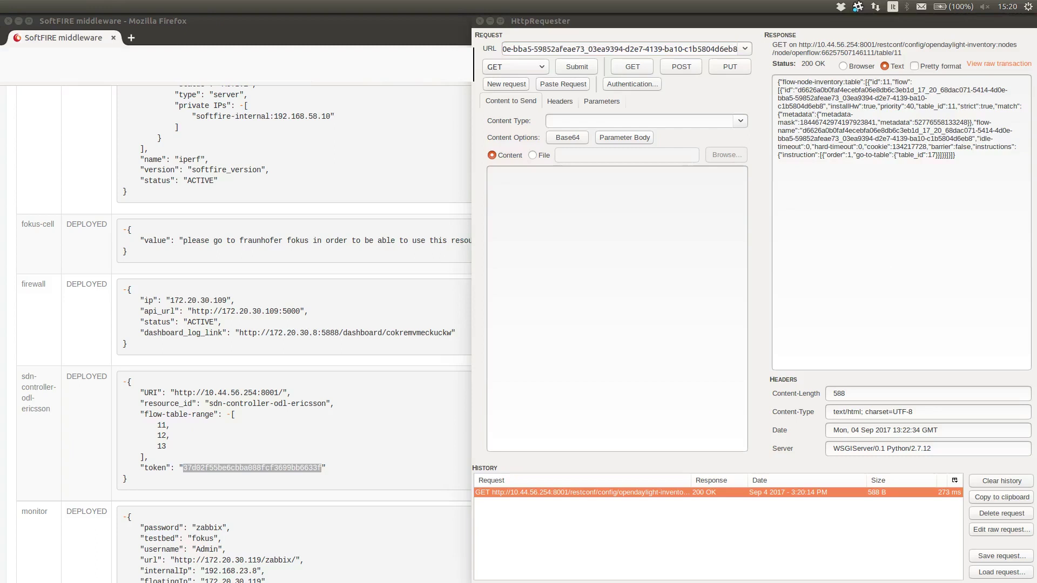
pyautogui.click(595, 199)
# Step: Paste the JSON flow body and replace its id with the existing flow id
pyautogui.hotkey('ctrl', 'v')
pyautogui.scroll(1, 589, 276)
pyautogui.moveTo(531, 196); pyautogui.dragTo(717, 207)
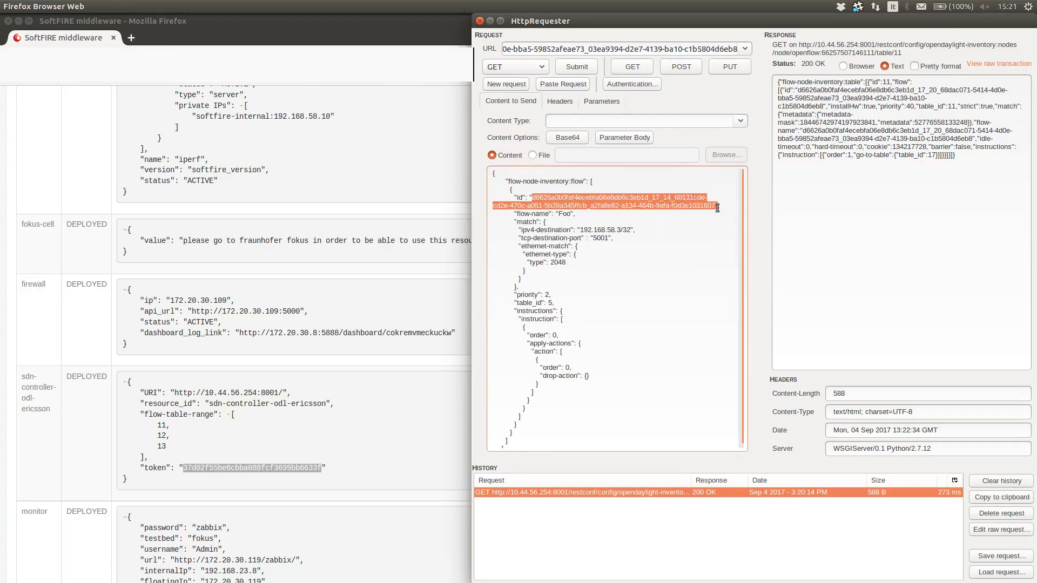
pyautogui.press('BackSpace')
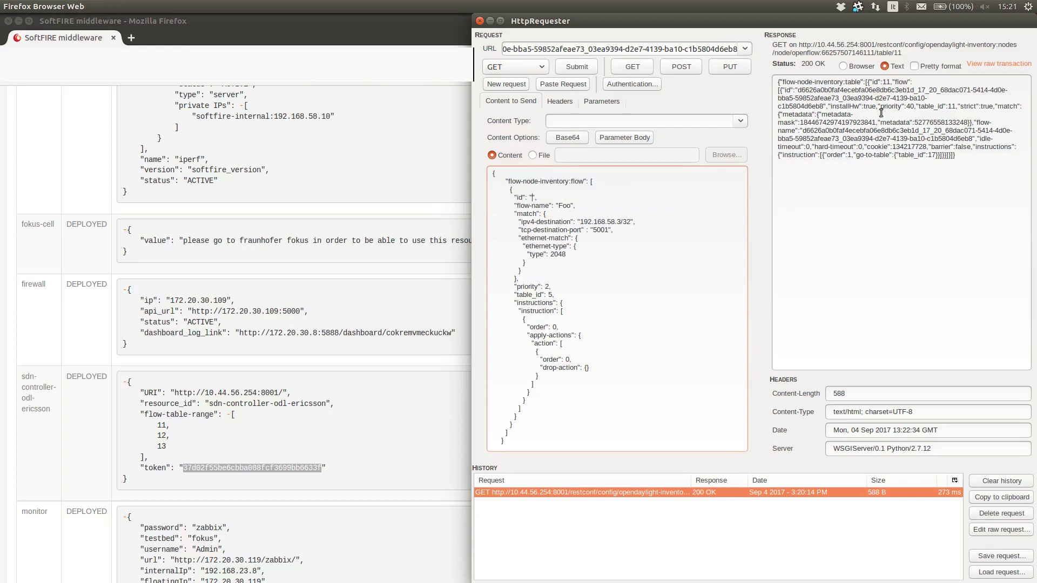
pyautogui.moveTo(798, 90); pyautogui.dragTo(822, 106)
pyautogui.hotkey('ctrl', 'c')
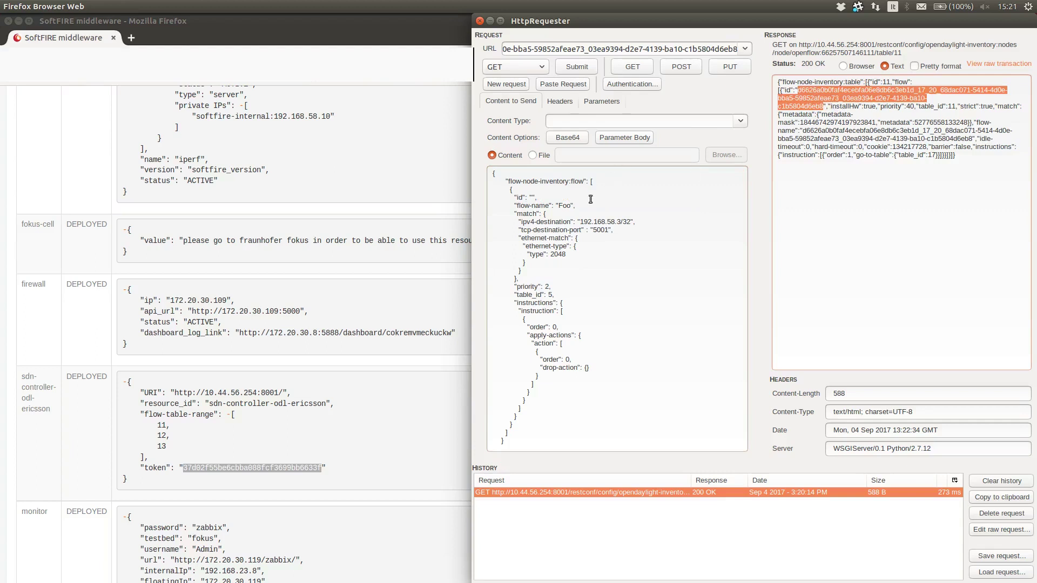
pyautogui.click(533, 197)
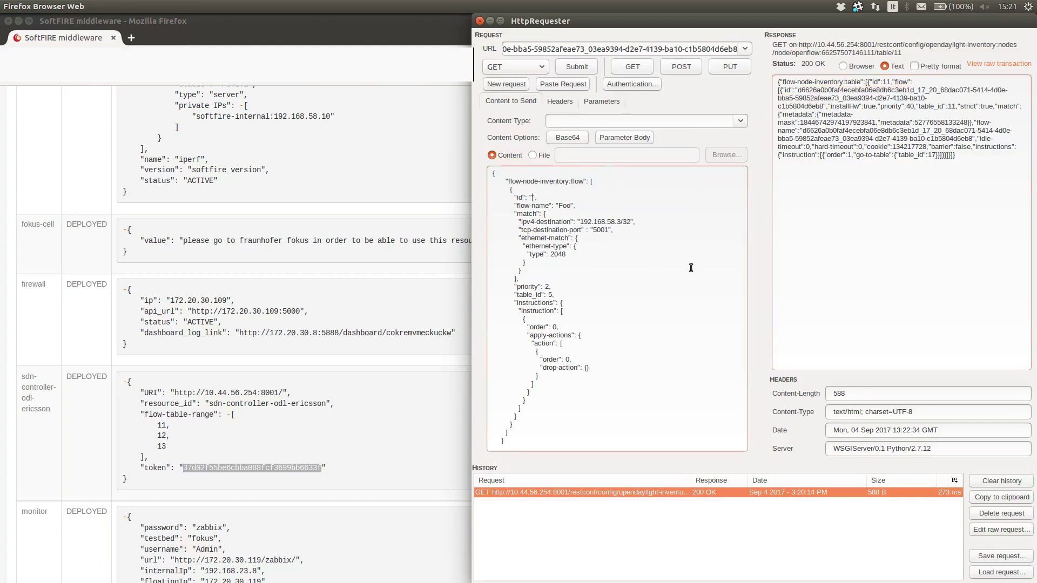
pyautogui.hotkey('ctrl', 'v')
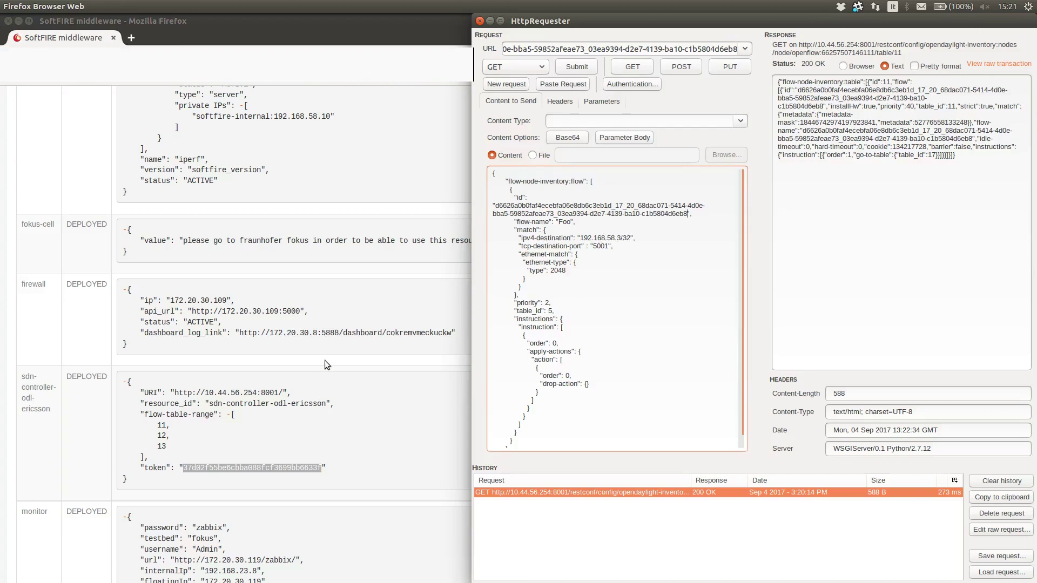
# Step: Change the flow's destination to 192.168.58.10/32 and its table_id to 11
pyautogui.scroll(5, 325, 360)
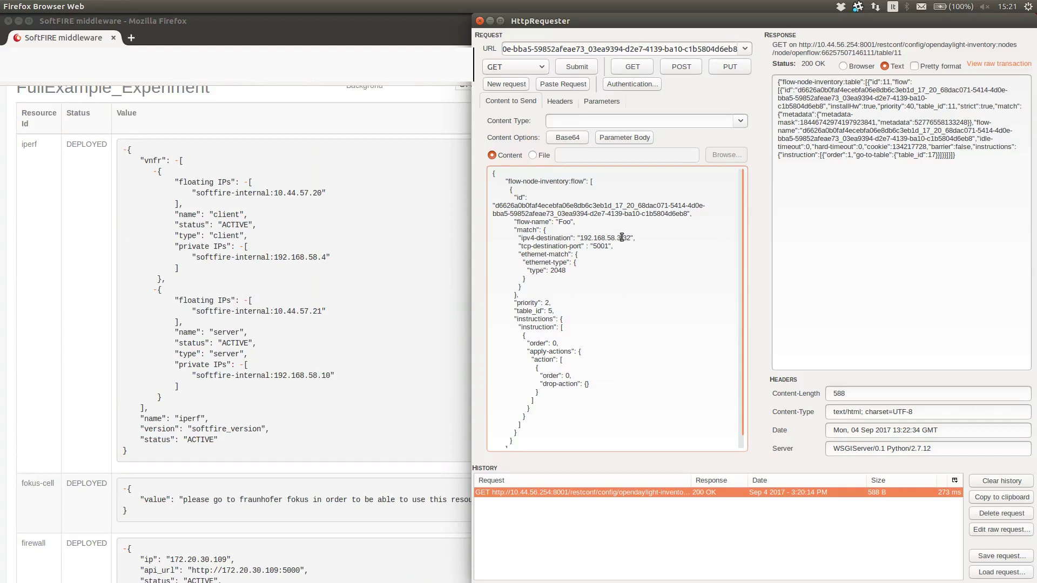
pyautogui.press('BackSpace')
pyautogui.write('10')
pyautogui.click(552, 311)
pyautogui.write('11,')
pyautogui.moveTo(596, 382); pyautogui.dragTo(530, 386)
pyautogui.click(679, 383)
# Step: Send the edited flow as a PUT and snap HttpRequester to the left half
pyautogui.click(723, 67)
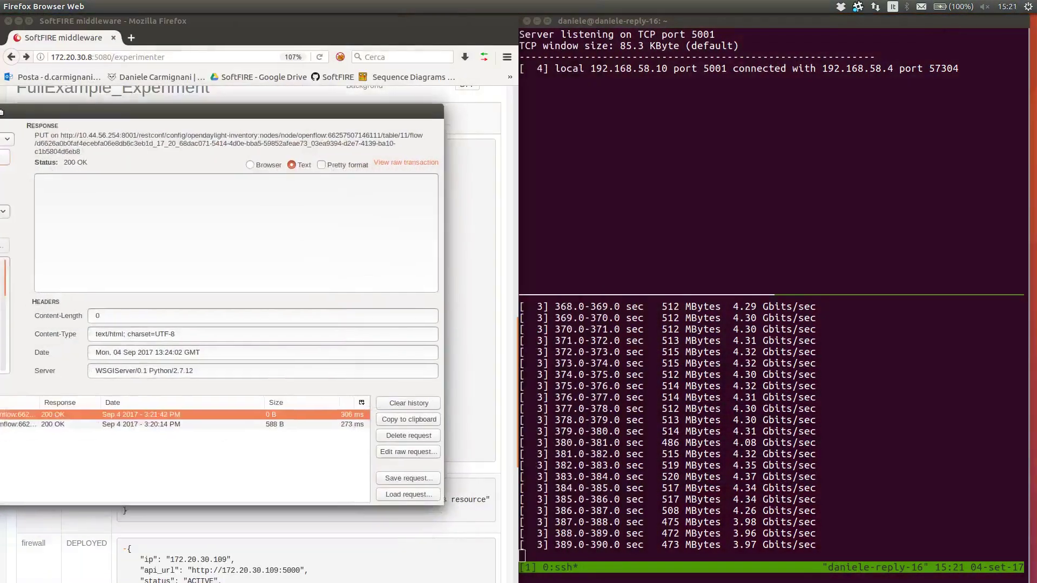
pyautogui.moveTo(1, 111); pyautogui.dragTo(1, 113)
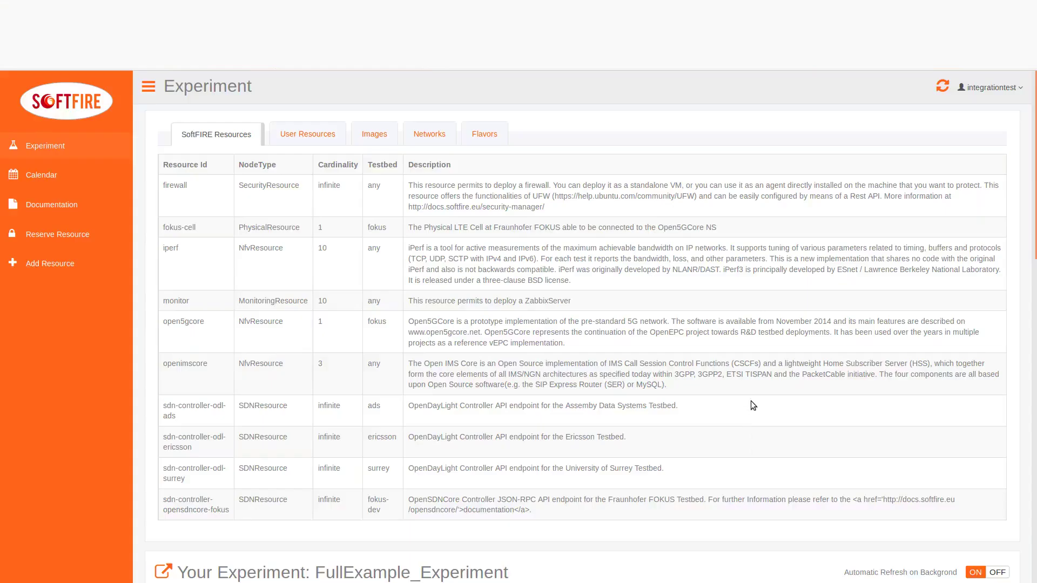
pyautogui.scroll(-8, 743, 408)
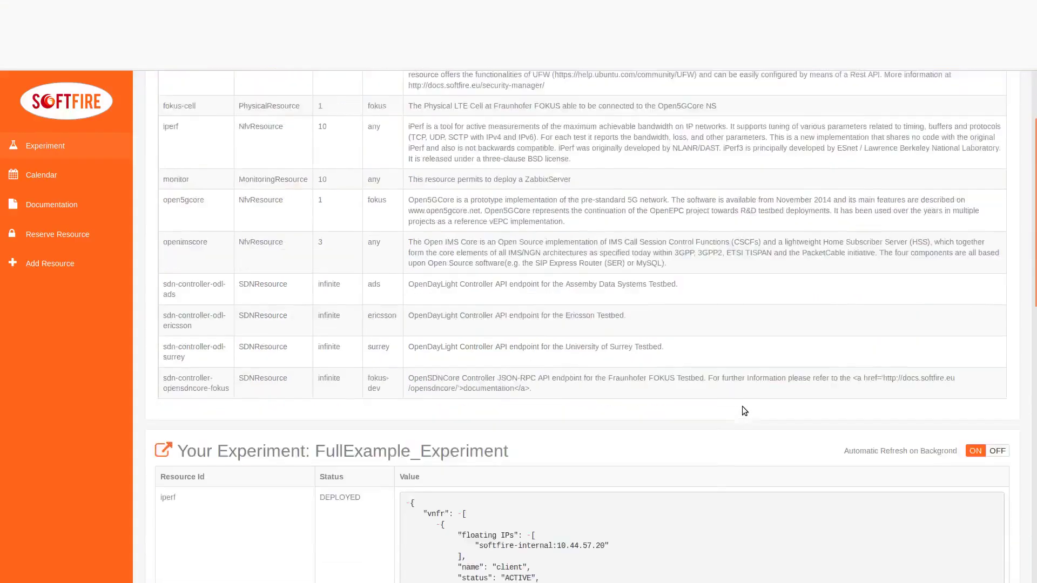
# Step: Copy the firewall's api_url into HttpRequester as the request URL
pyautogui.scroll(-5, 742, 406)
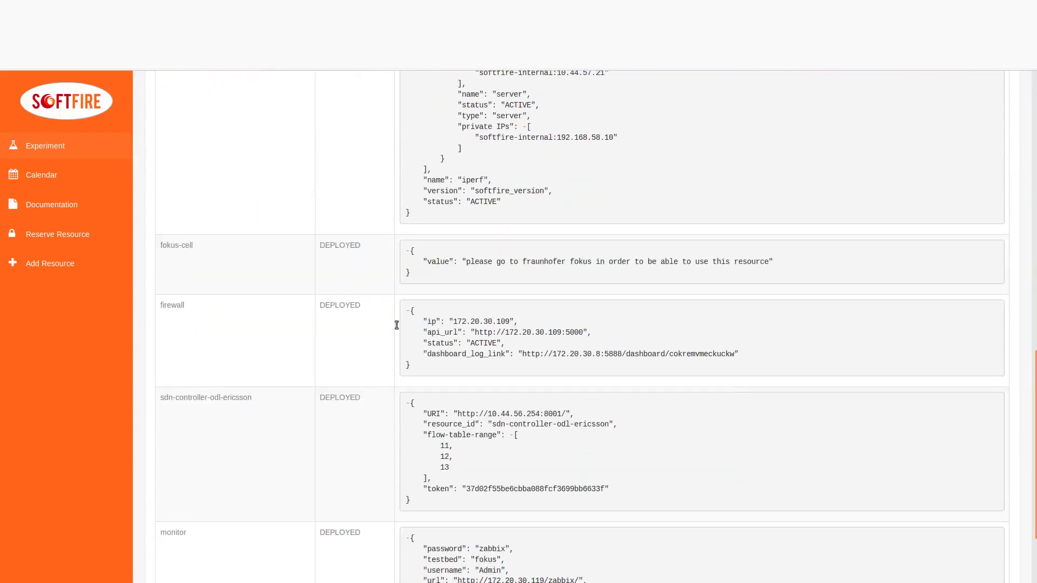
pyautogui.moveTo(474, 331); pyautogui.dragTo(584, 330)
pyautogui.hotkey('ctrl', 'c')
pyautogui.click(743, 308)
pyautogui.hotkey('alt', 'Tab')
pyautogui.hotkey('ctrl', 'v')
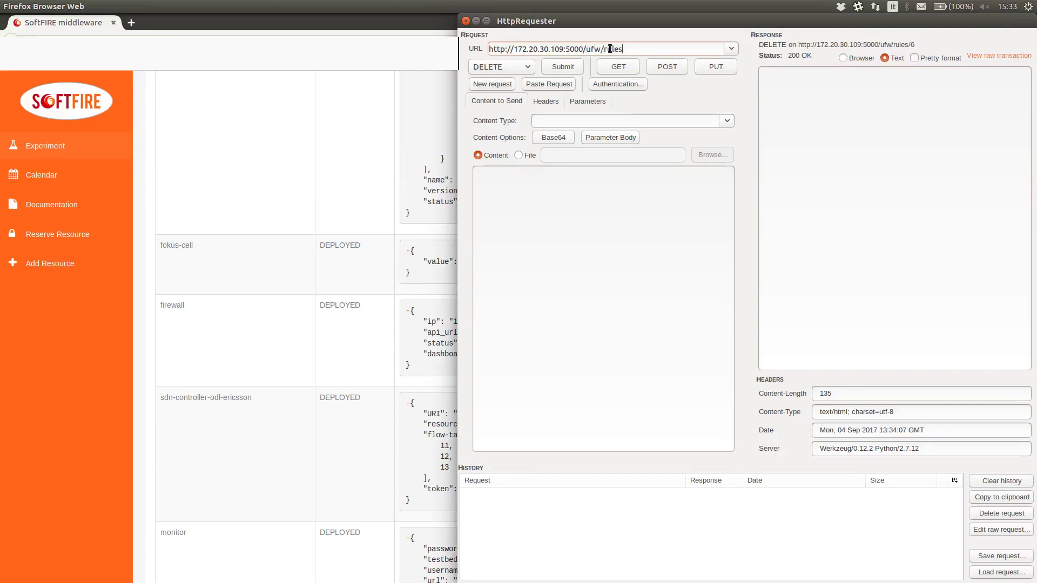
# Step: Add the rule 'allow log from any to any port 5000' and confirm it in /ufw/rules
pyautogui.click(624, 67)
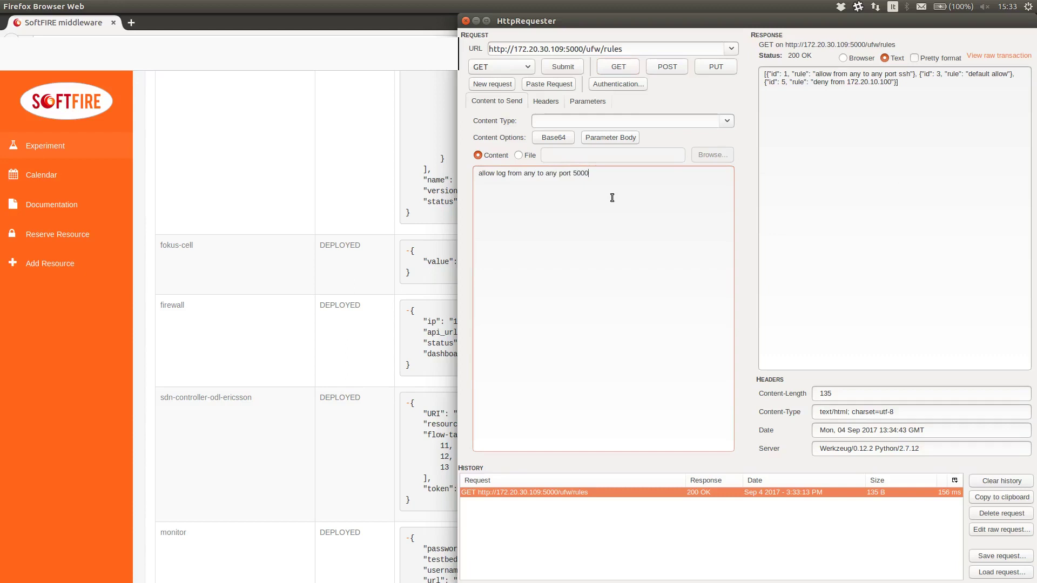
pyautogui.click(672, 66)
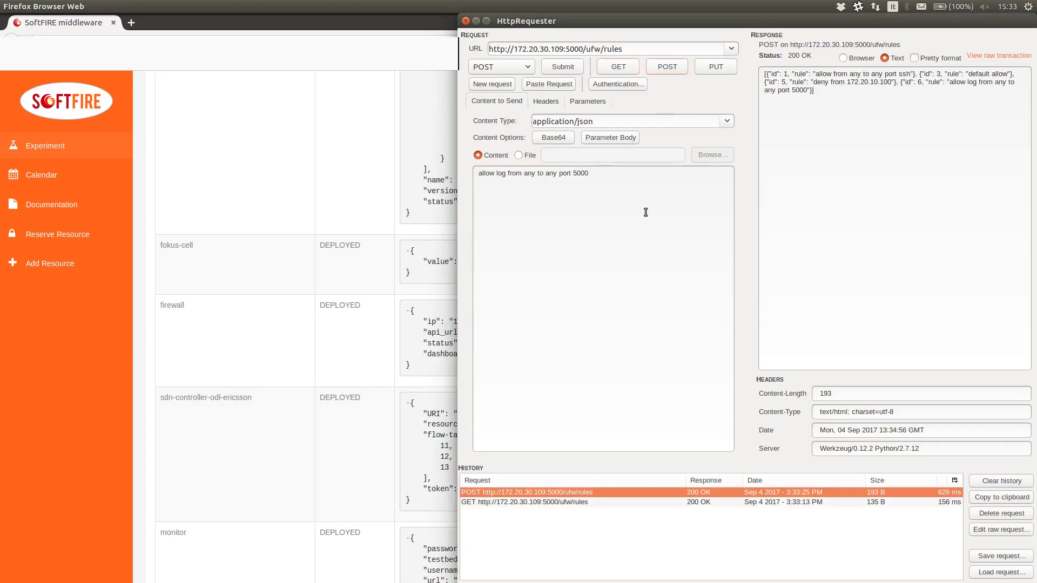
pyautogui.click(619, 66)
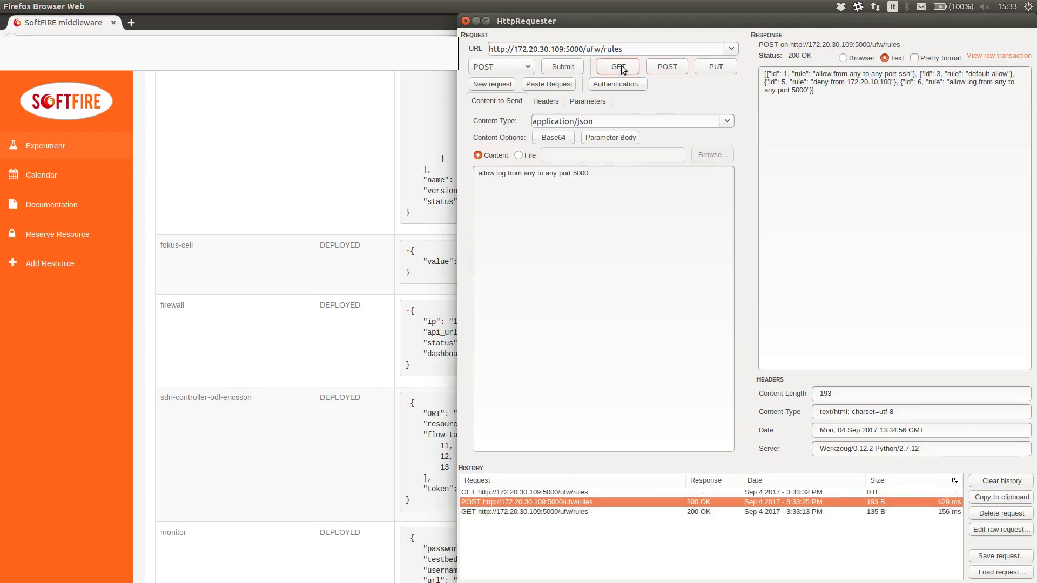
pyautogui.click(359, 141)
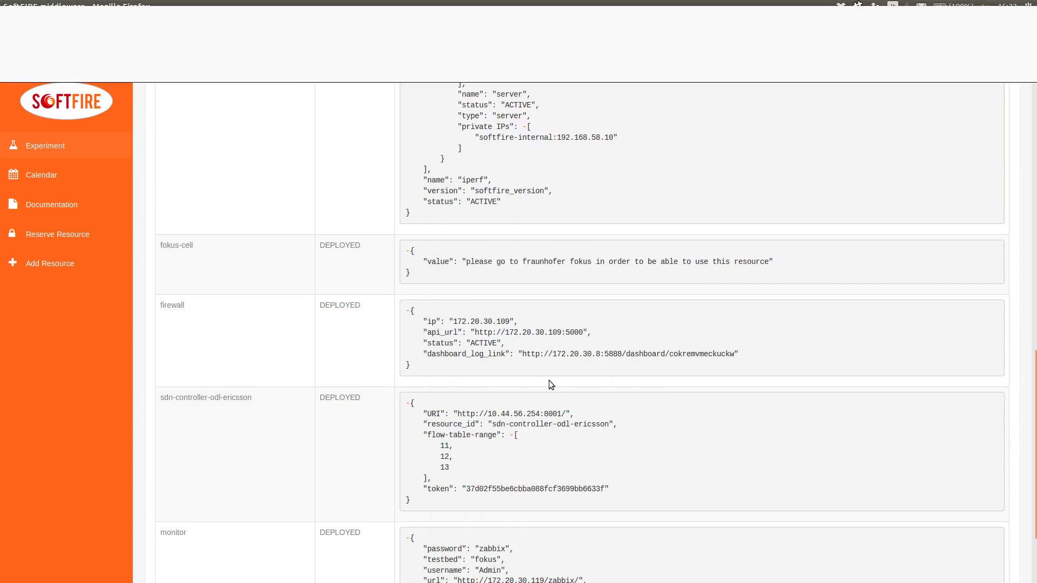
# Step: Load the firewall's dashboard_log_link in a new browser tab
pyautogui.moveTo(523, 354); pyautogui.dragTo(736, 355)
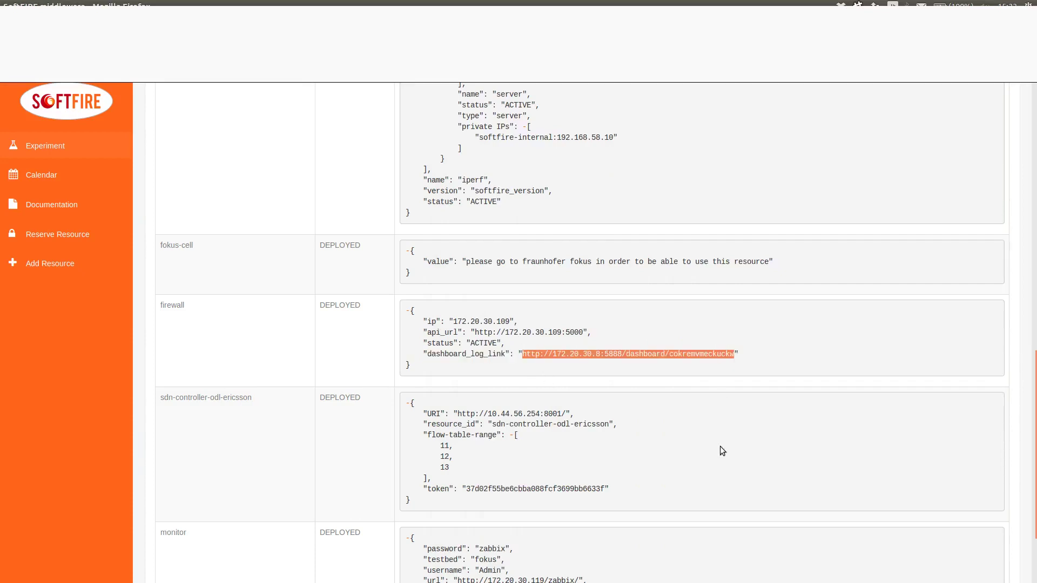
pyautogui.hotkey('ctrl', 't')
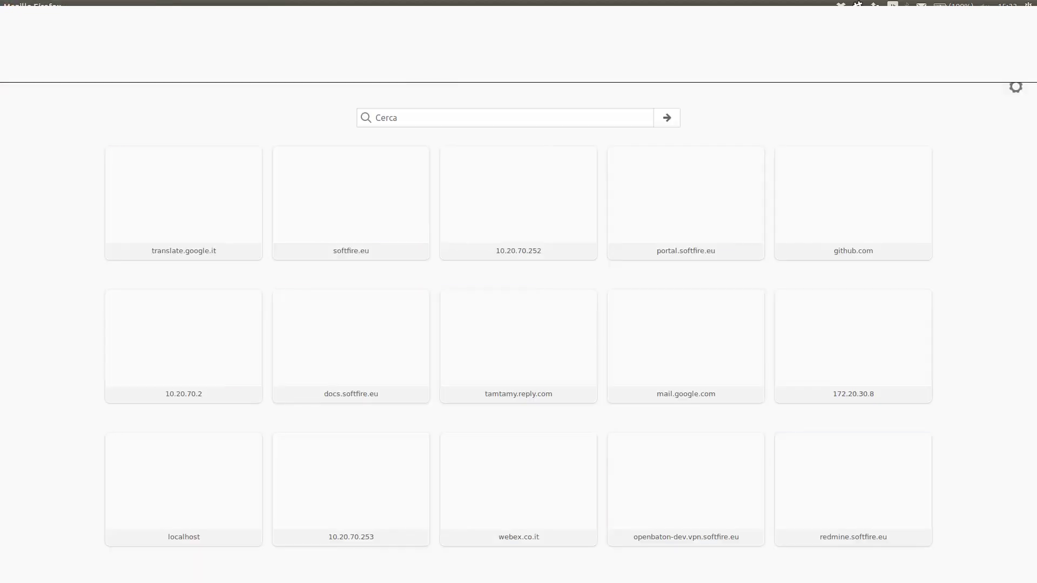
pyautogui.press('Return')
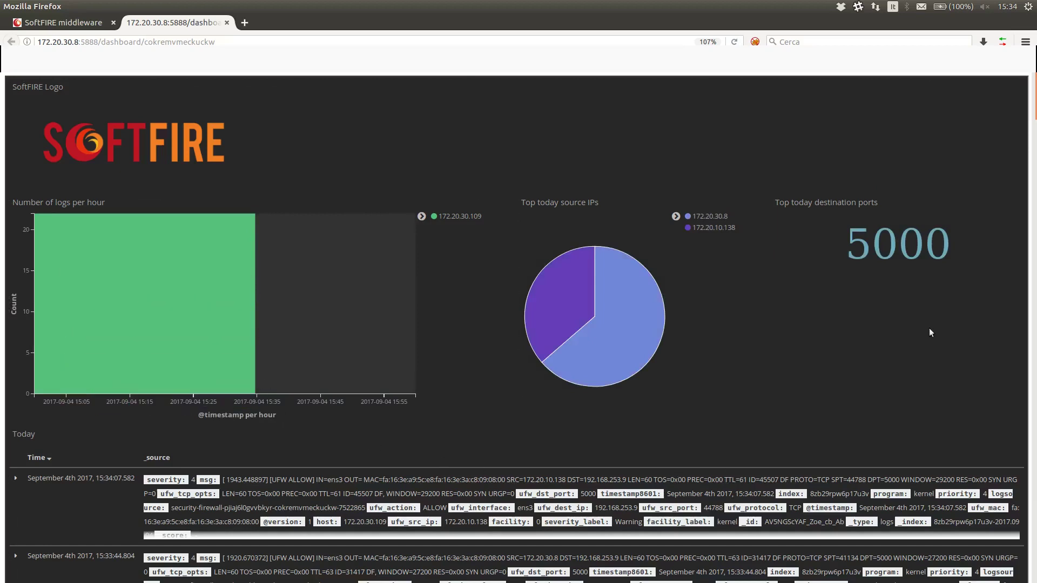
# Step: Expand the newest firewall log entry to inspect its details
pyautogui.scroll(-4, 935, 299)
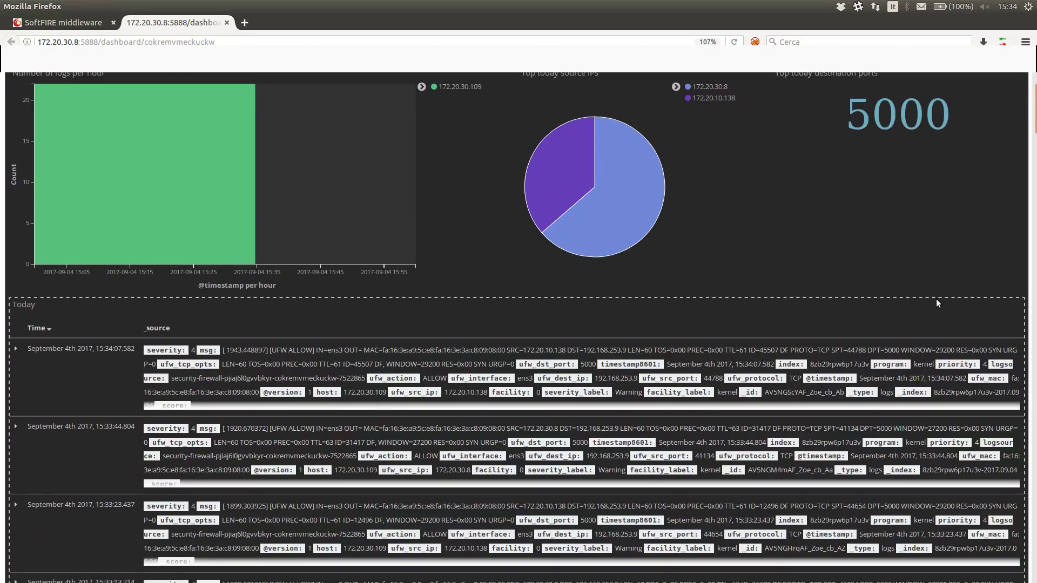
pyautogui.scroll(-3, 935, 299)
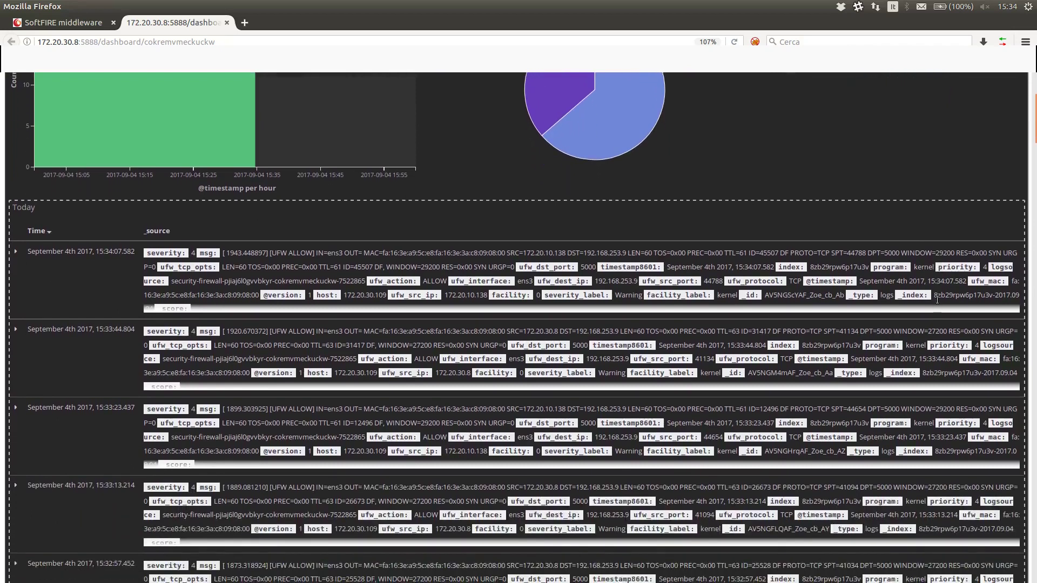
pyautogui.scroll(5, 935, 299)
pyautogui.scroll(-4, 935, 299)
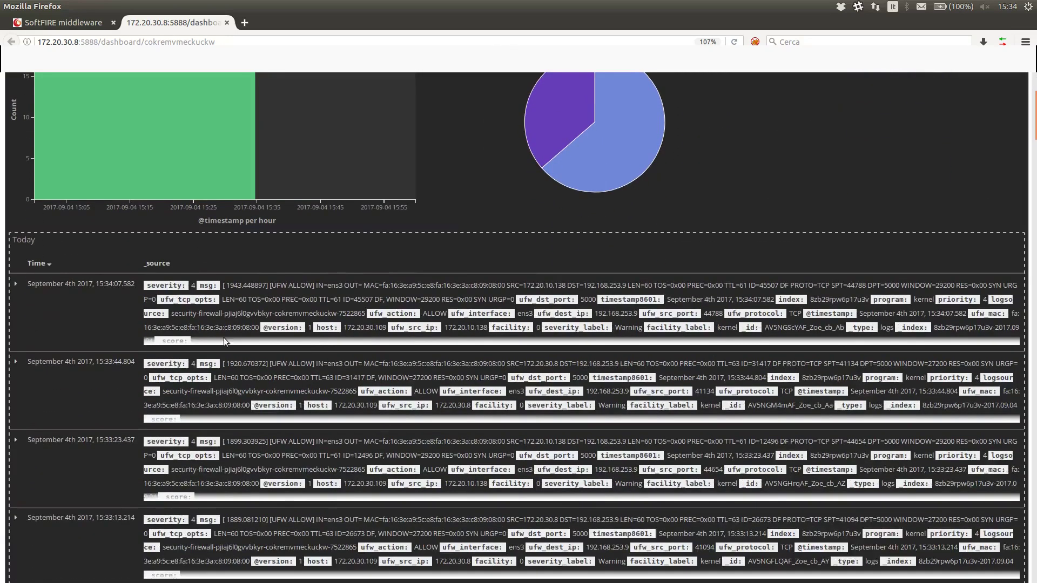
pyautogui.scroll(-6, 492, 351)
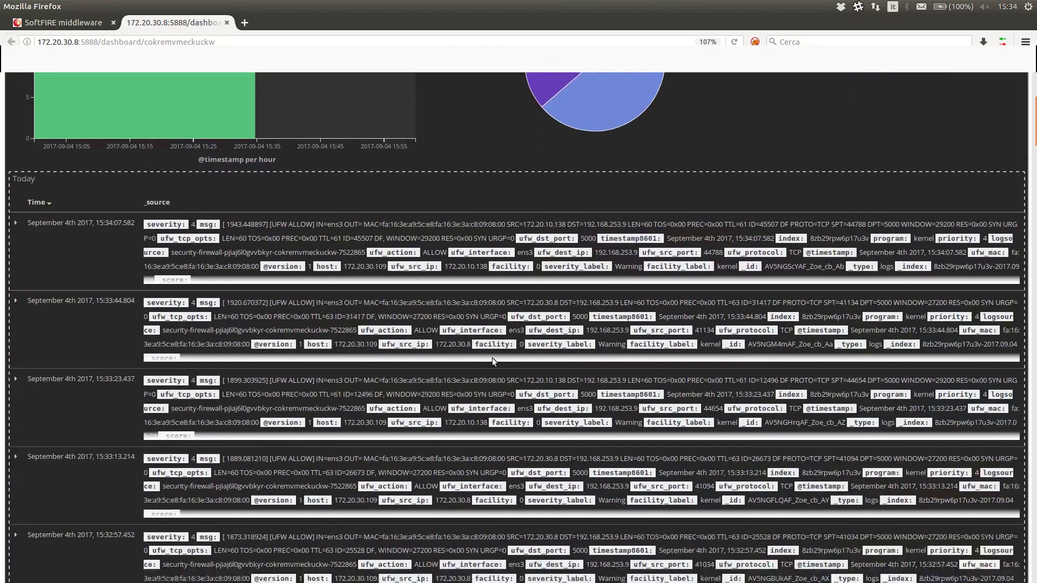
pyautogui.scroll(6, 493, 304)
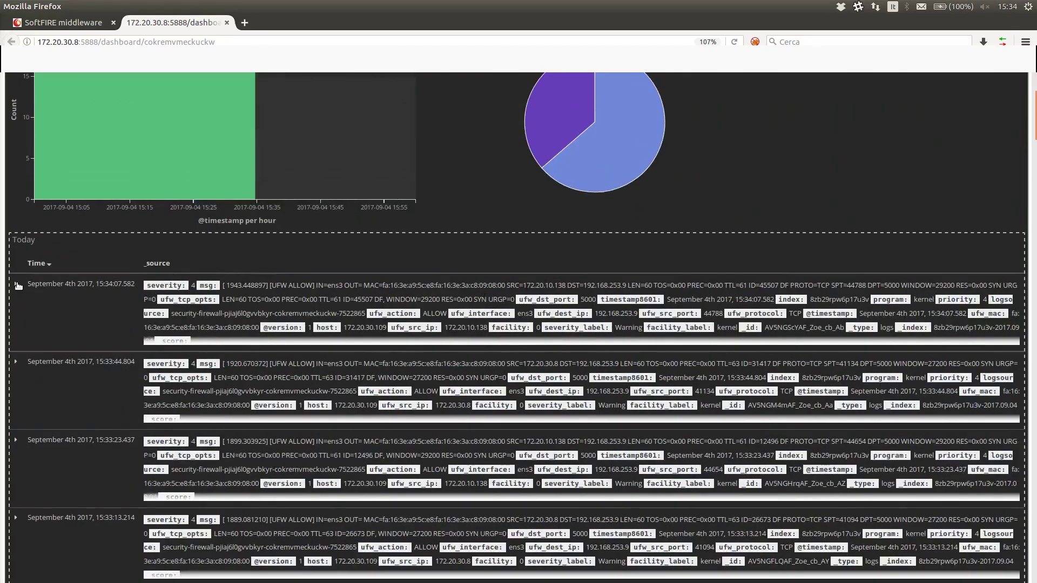
pyautogui.click(17, 285)
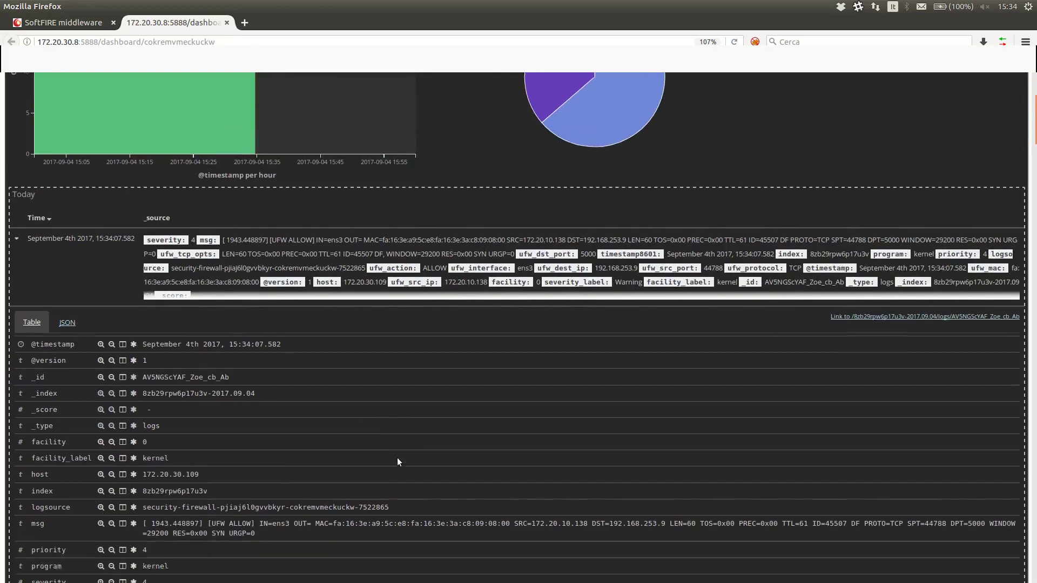
pyautogui.scroll(-7, 396, 458)
pyautogui.scroll(13, 399, 458)
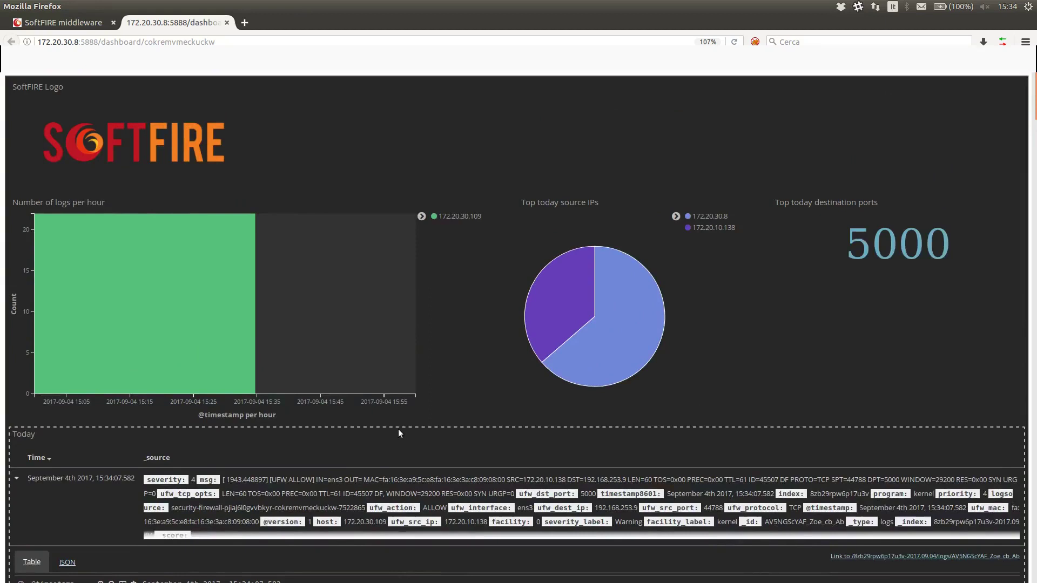
# Step: Filter the logs to source IP 172.20.10.138, then select the monitor's Zabbix URL
pyautogui.moveTo(580, 301)
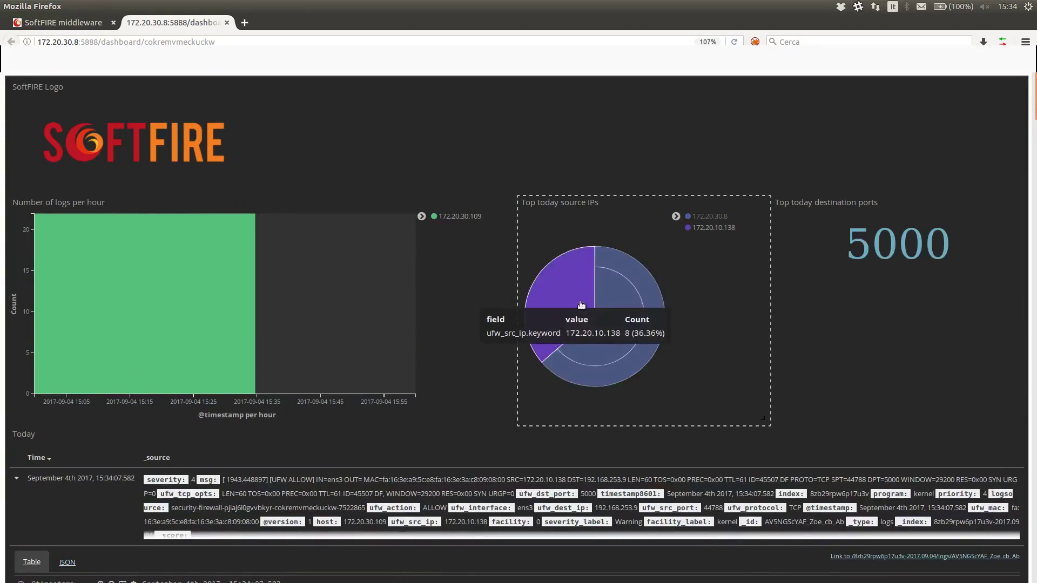
pyautogui.click(581, 305)
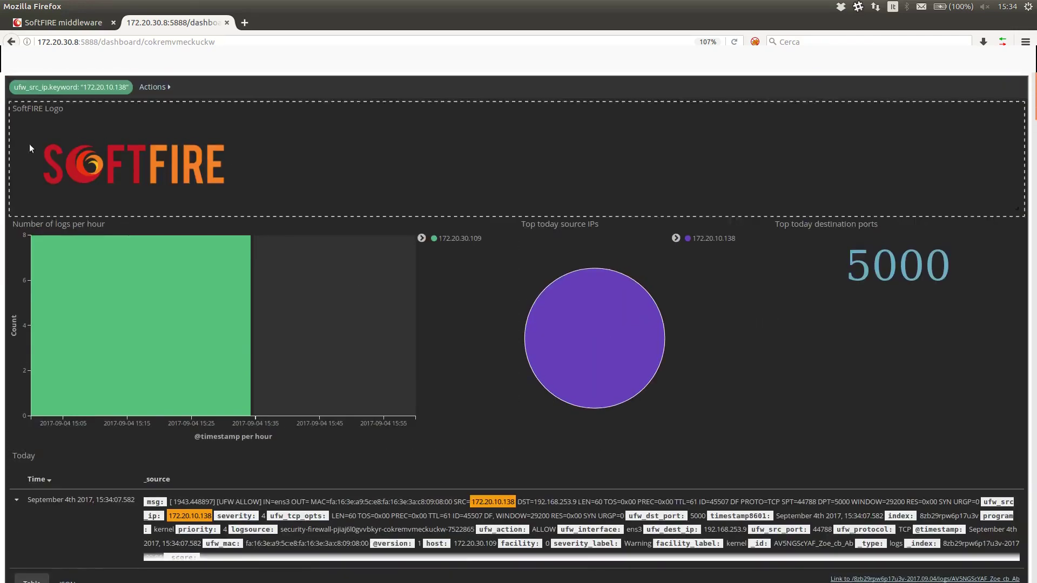
pyautogui.hotkey('ctrl', 'pageup')
pyautogui.moveTo(457, 467); pyautogui.dragTo(574, 466)
pyautogui.hotkey('ctrl', 'c')
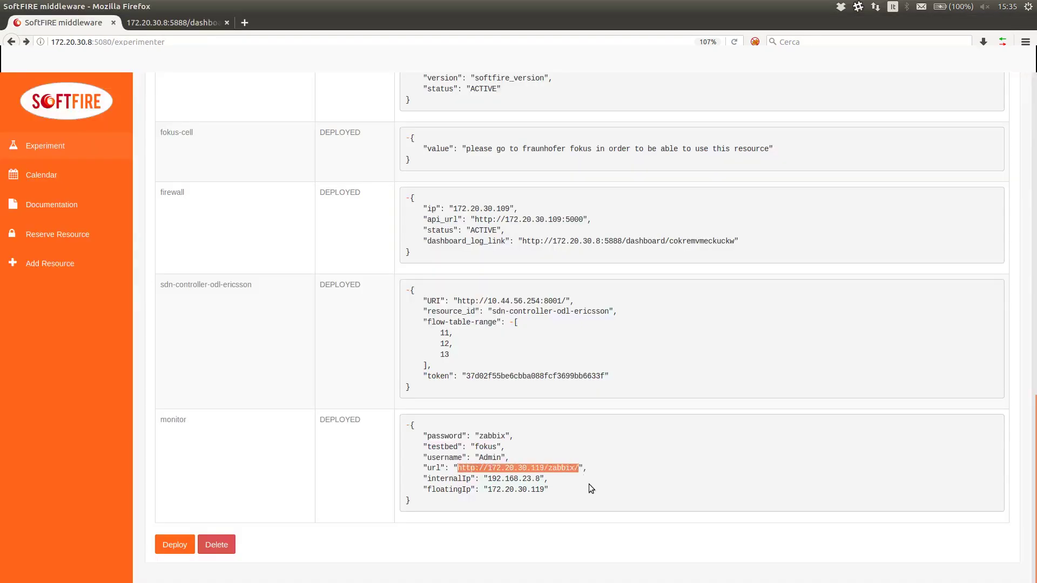
# Step: Open the monitor's Zabbix login page at 172.20.30.119/zabbix in a new tab
pyautogui.click(244, 22)
pyautogui.hotkey('ctrl', 'v')
pyautogui.press('Return')
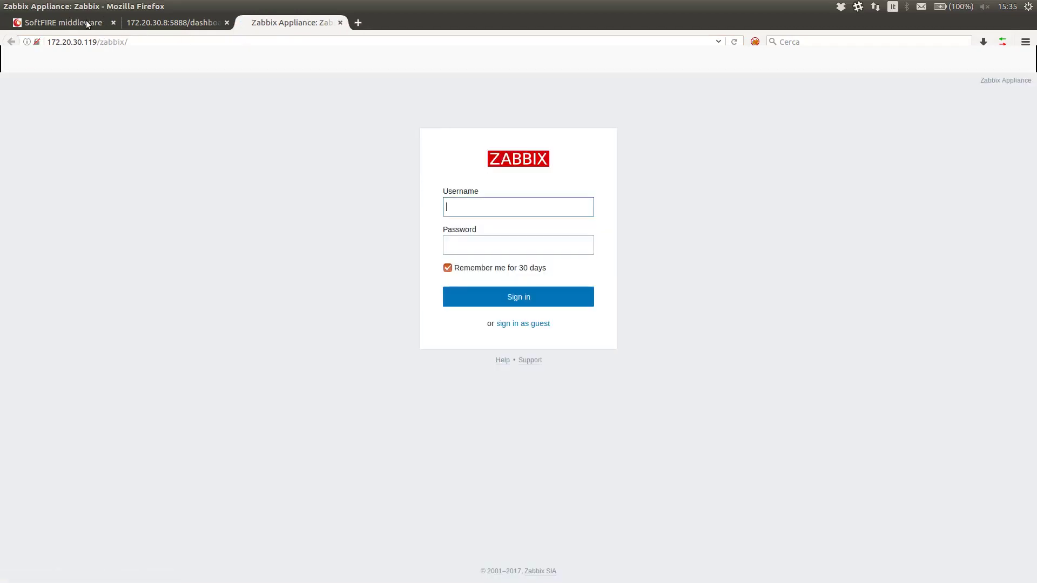
pyautogui.click(85, 21)
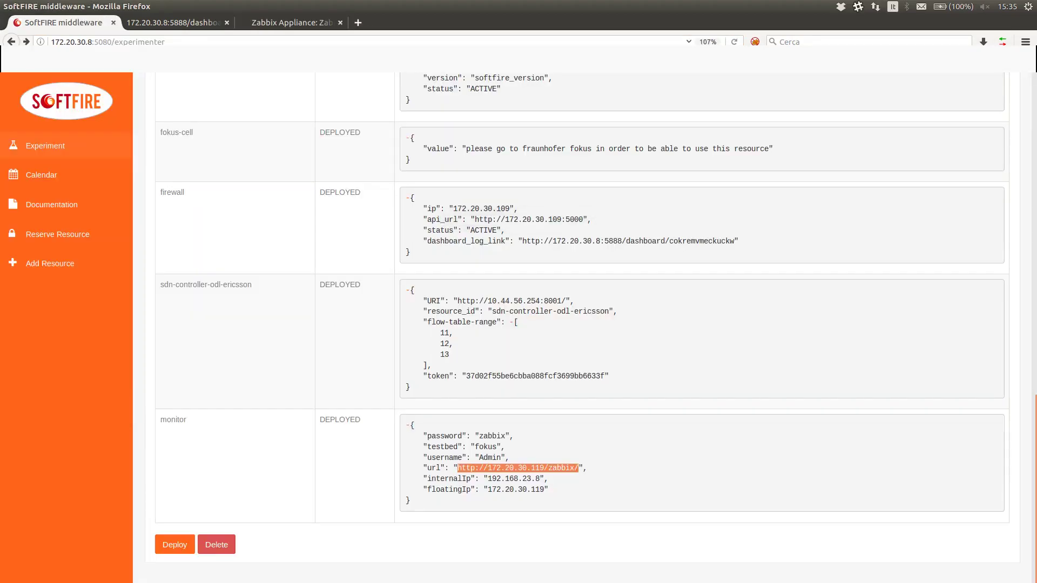
pyautogui.click(480, 447)
pyautogui.click(303, 23)
# Step: Log in to Zabbix with the monitor's username and password
pyautogui.write('Admin')
pyautogui.press('Tab')
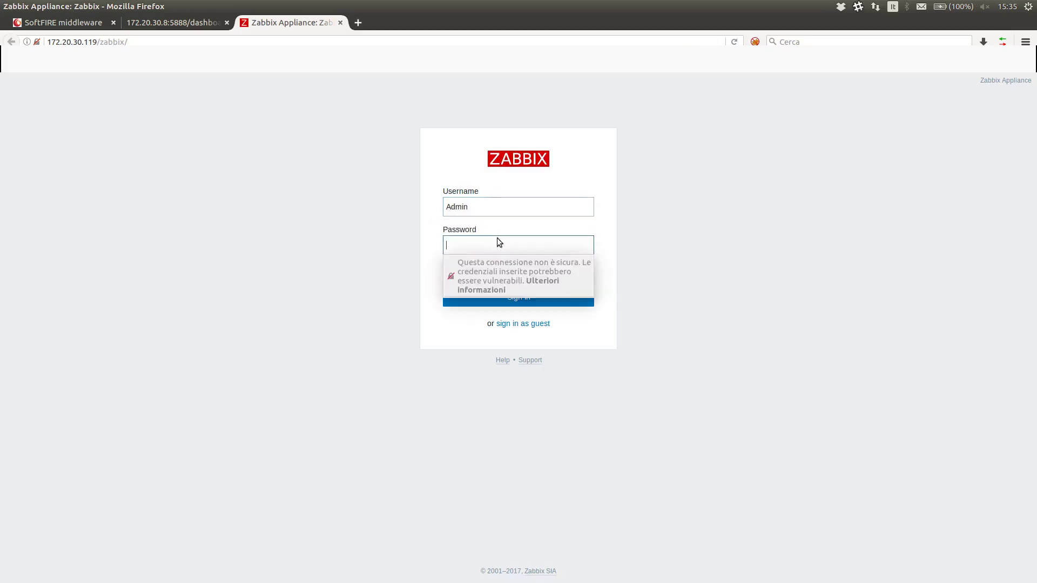
pyautogui.write('zab')
pyautogui.press('BackSpace')
pyautogui.press('BackSpace')
pyautogui.press('BackSpace')
pyautogui.write('zabbix')
pyautogui.press('Return')
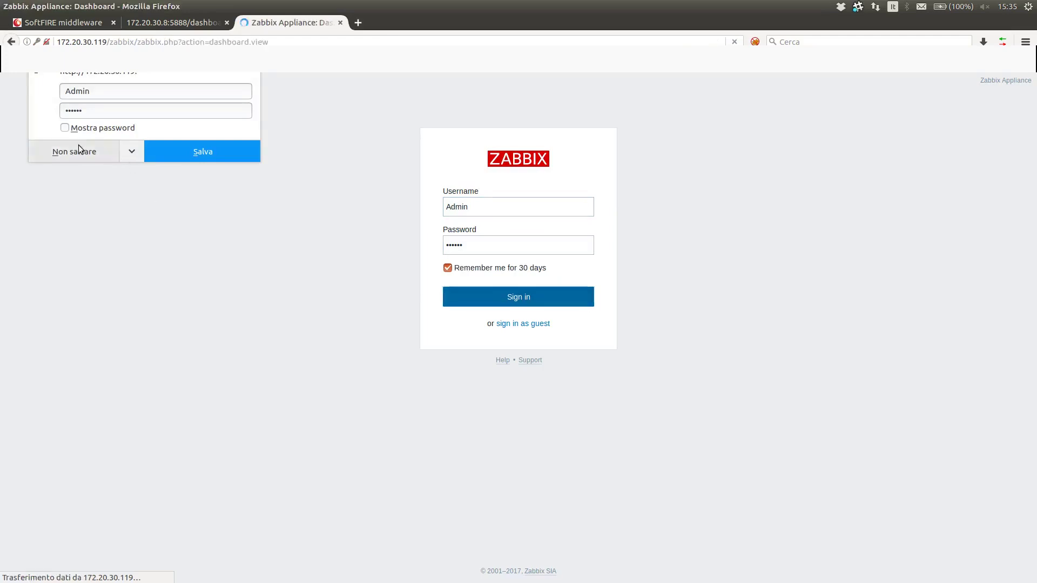
# Step: Decline Firefox's save-password prompt and review the Zabbix dashboard's server, hosts and issues
pyautogui.click(79, 148)
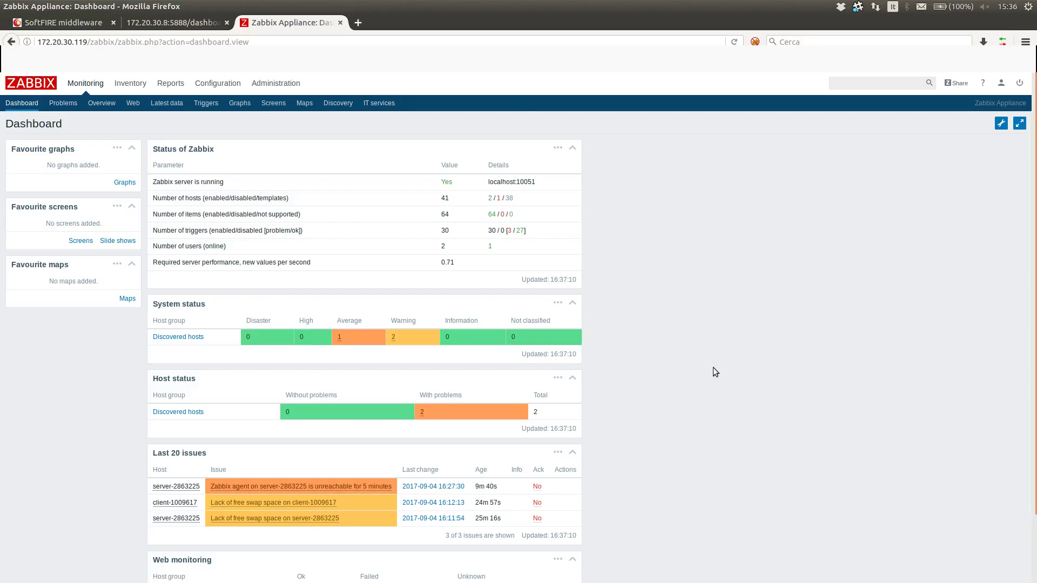
pyautogui.scroll(-3, 715, 360)
pyautogui.scroll(3, 713, 351)
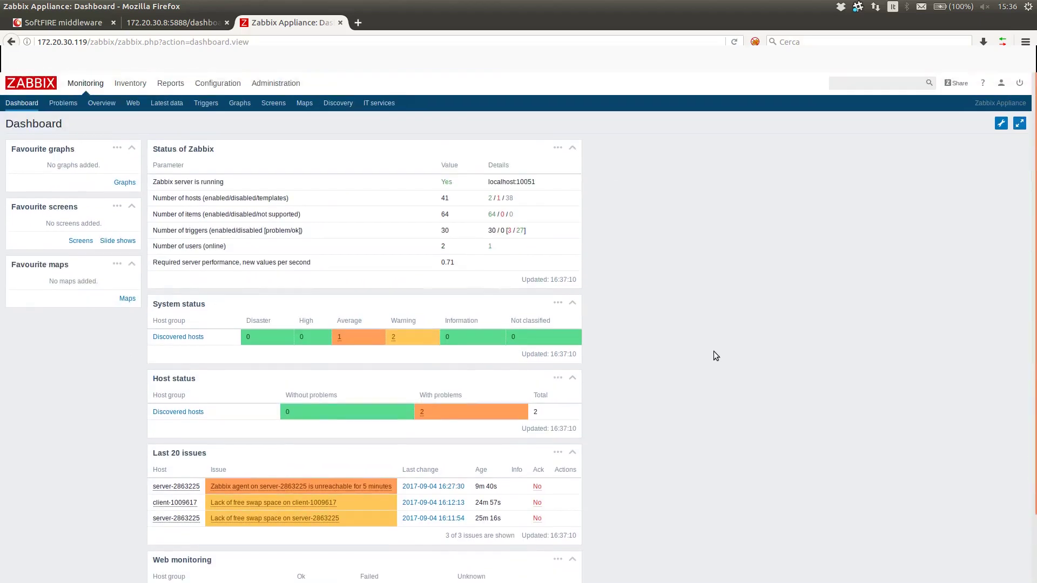